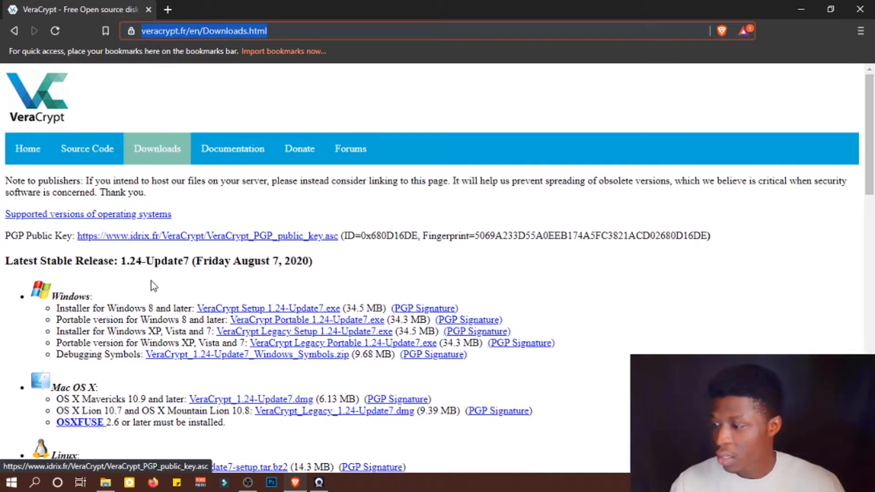
- Review the Windows, Mac OS X and Linux download options for the latest VeraCrypt release on the downloads page
{"action": "scroll", "coordinate": [52, 296], "scroll_direction": "down", "scroll_amount": 3}
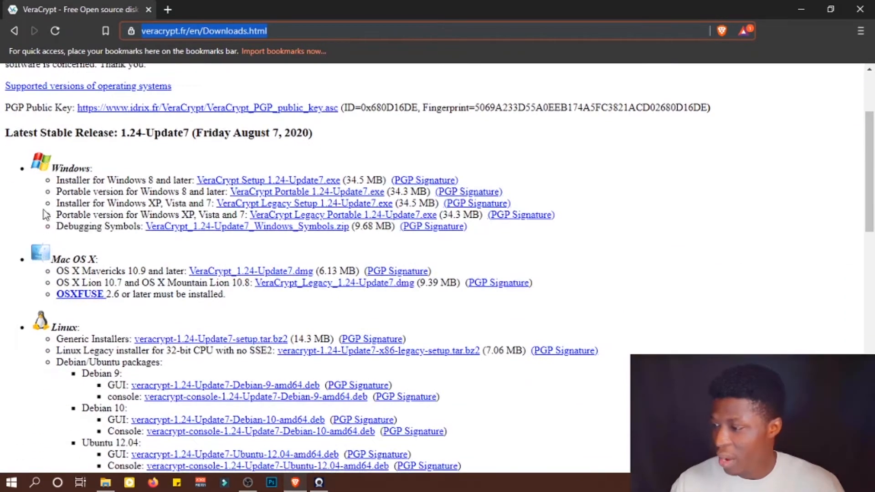
{"action": "left_click_drag", "start_coordinate": [50, 172], "coordinate": [73, 170]}
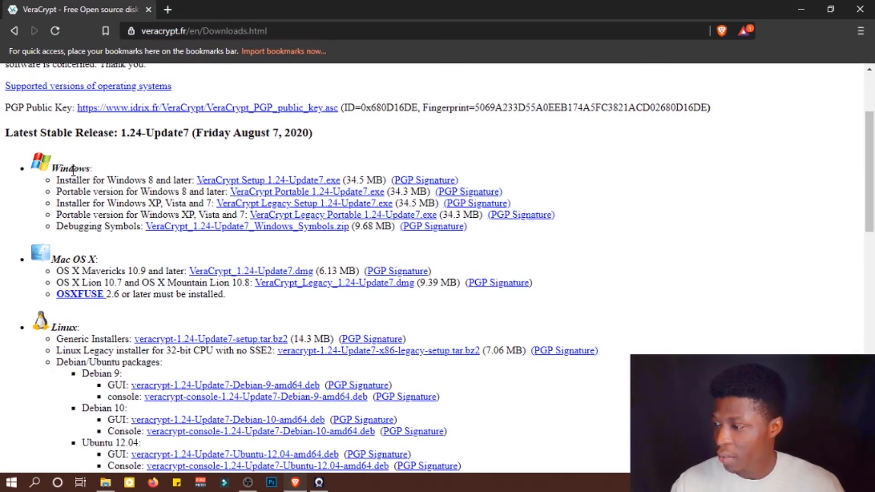
{"action": "left_click_drag", "start_coordinate": [89, 259], "coordinate": [45, 257]}
{"action": "scroll", "coordinate": [52, 261], "scroll_direction": "down", "scroll_amount": 2}
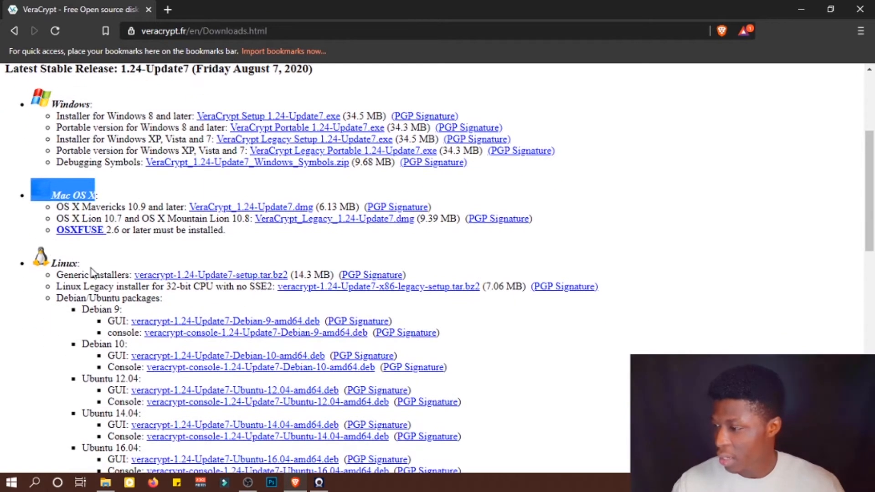
{"action": "scroll", "coordinate": [93, 273], "scroll_direction": "down", "scroll_amount": 8}
{"action": "scroll", "coordinate": [123, 302], "scroll_direction": "down", "scroll_amount": 6}
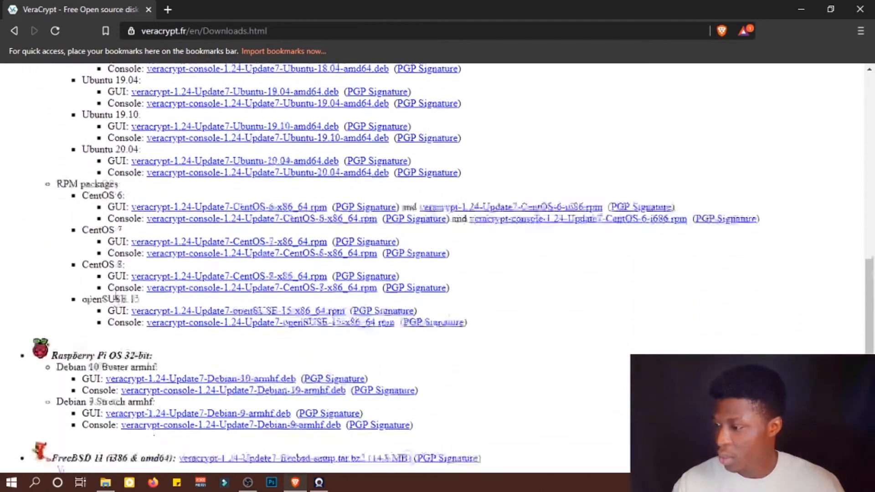
{"action": "scroll", "coordinate": [108, 275], "scroll_direction": "down", "scroll_amount": 3}
{"action": "scroll", "coordinate": [109, 273], "scroll_direction": "down", "scroll_amount": 1}
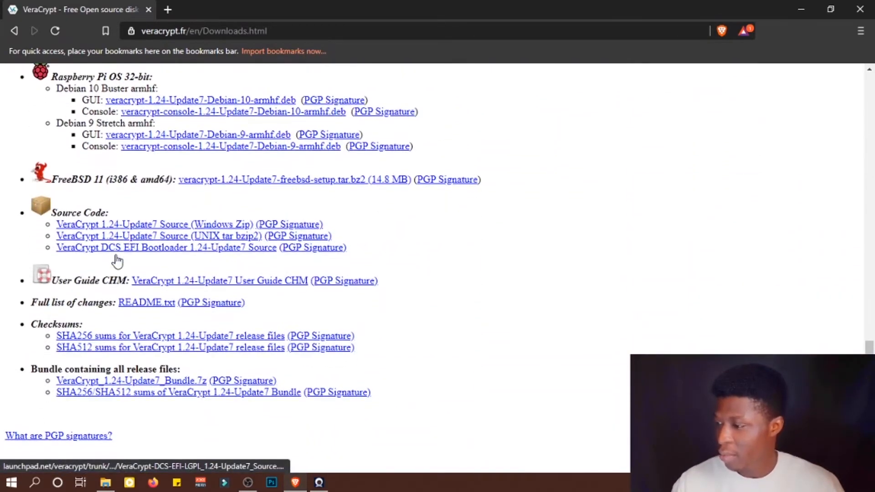
{"action": "scroll", "coordinate": [464, 273], "scroll_direction": "up", "scroll_amount": 1}
{"action": "scroll", "coordinate": [465, 273], "scroll_direction": "up", "scroll_amount": 15}
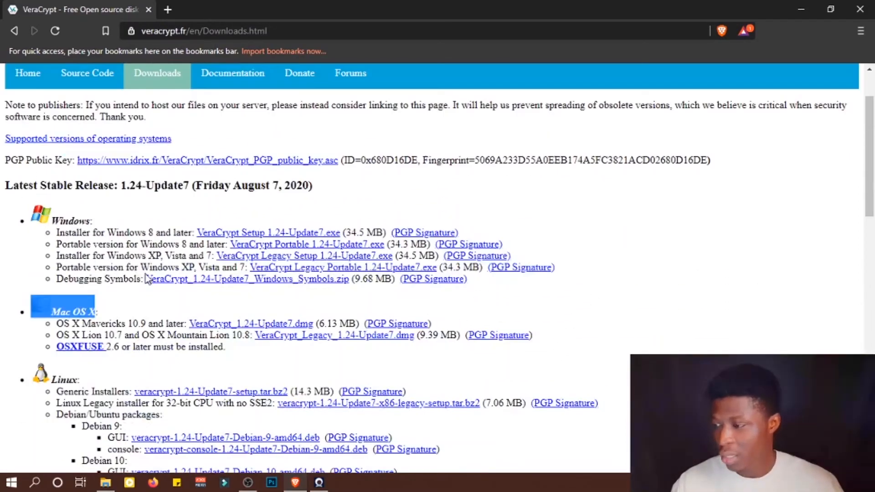
{"action": "mouse_move", "coordinate": [56, 234]}
{"action": "left_mouse_down"}
{"action": "mouse_move", "coordinate": [147, 235]}
{"action": "mouse_move", "coordinate": [39, 236]}
{"action": "left_mouse_up"}
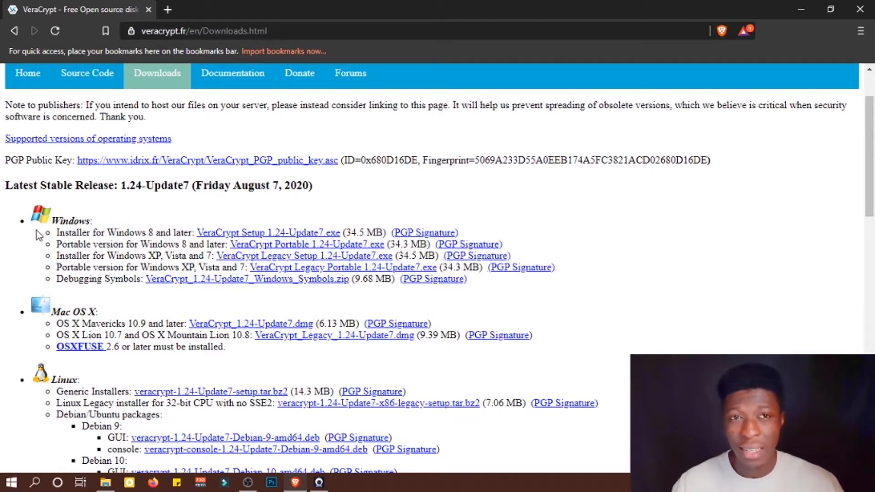
{"action": "mouse_move", "coordinate": [57, 233]}
{"action": "left_mouse_down"}
{"action": "mouse_move", "coordinate": [172, 227]}
{"action": "mouse_move", "coordinate": [58, 235]}
{"action": "left_mouse_up"}
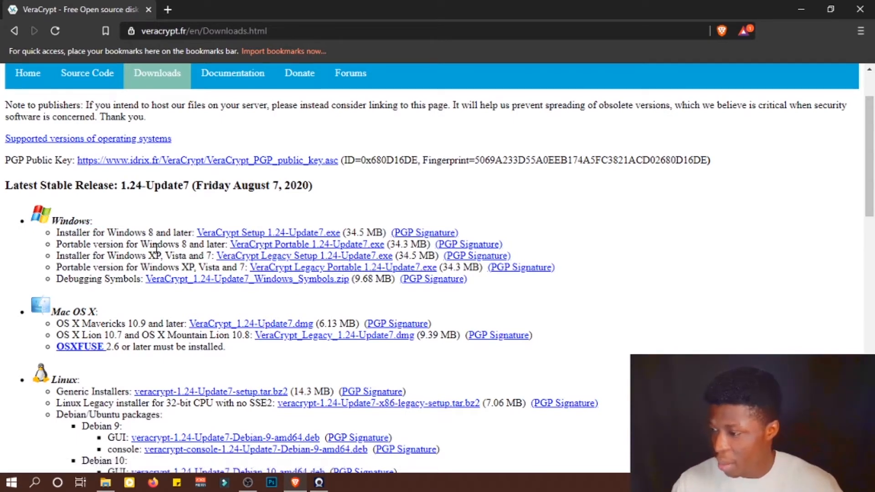
{"action": "left_click_drag", "start_coordinate": [150, 253], "coordinate": [166, 253]}
{"action": "left_click", "coordinate": [172, 253]}
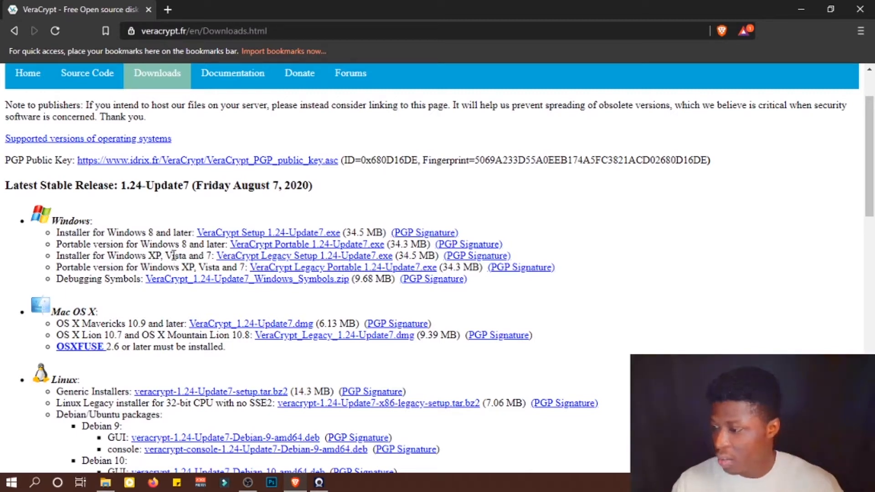
- Download the Windows 8 installer VeraCrypt Setup 1.24-Update7.exe, saving it in the Downloads folder
{"action": "left_click", "coordinate": [225, 238]}
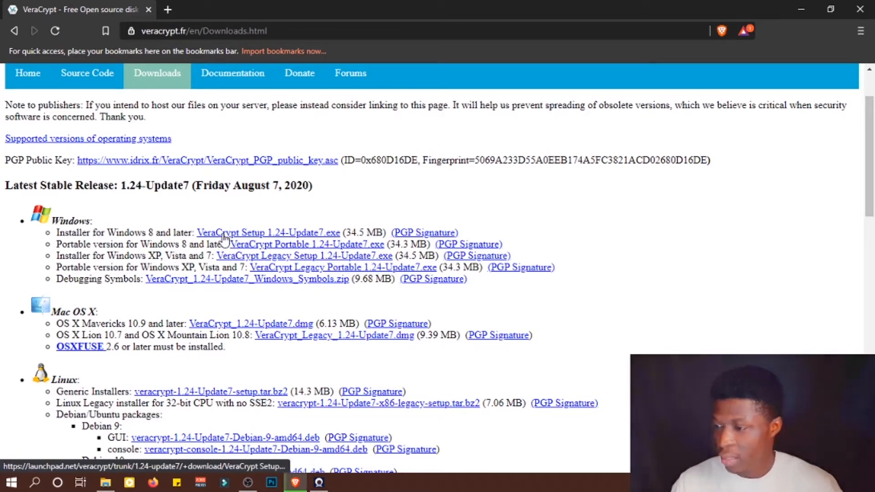
{"action": "left_click", "coordinate": [223, 235]}
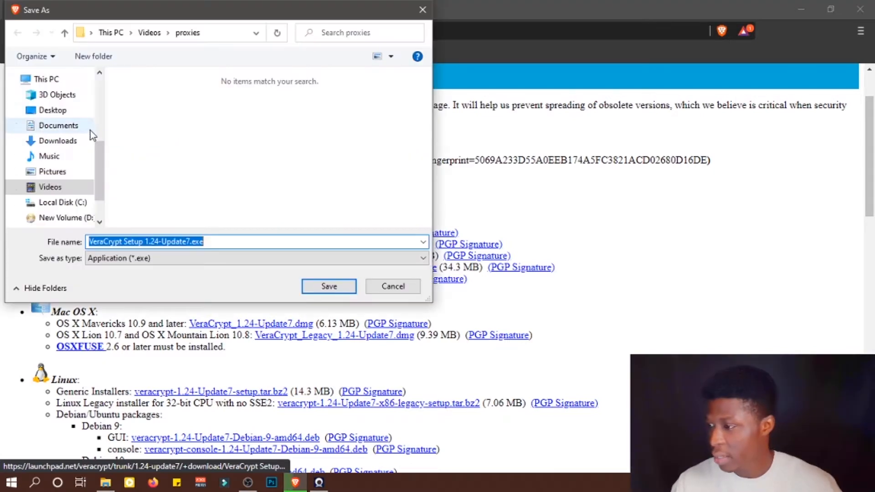
{"action": "scroll", "coordinate": [99, 150], "scroll_direction": "up", "scroll_amount": 3}
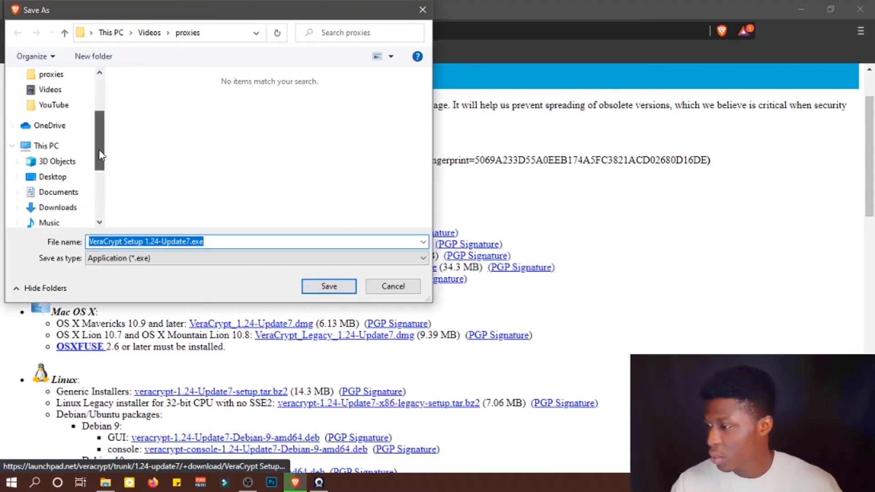
{"action": "scroll", "coordinate": [101, 181], "scroll_direction": "down", "scroll_amount": 1}
{"action": "left_click", "coordinate": [57, 162]}
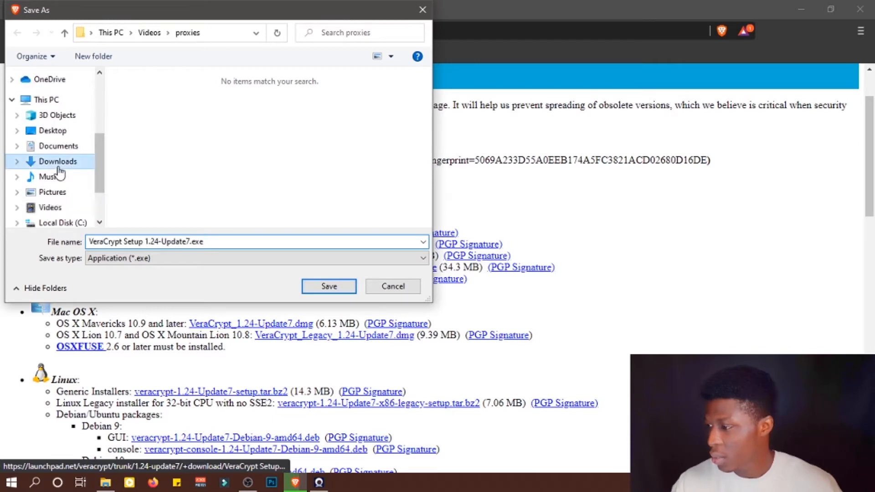
{"action": "left_click", "coordinate": [215, 243]}
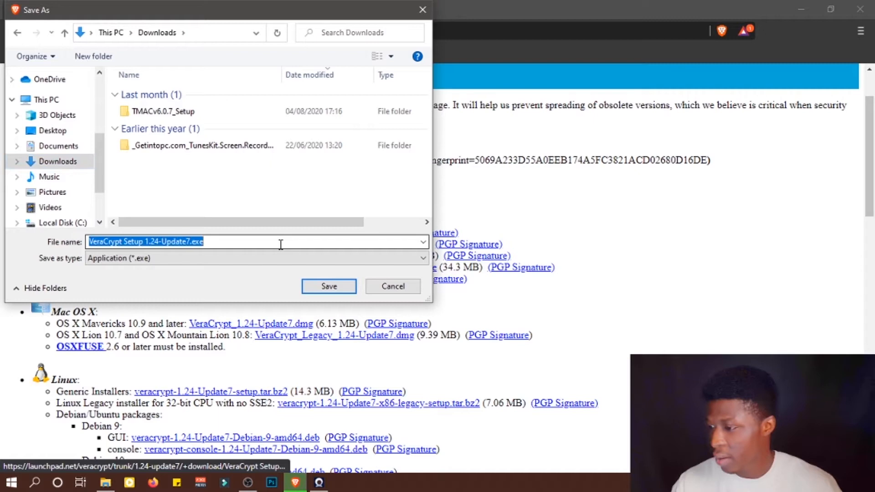
{"action": "left_click", "coordinate": [334, 287]}
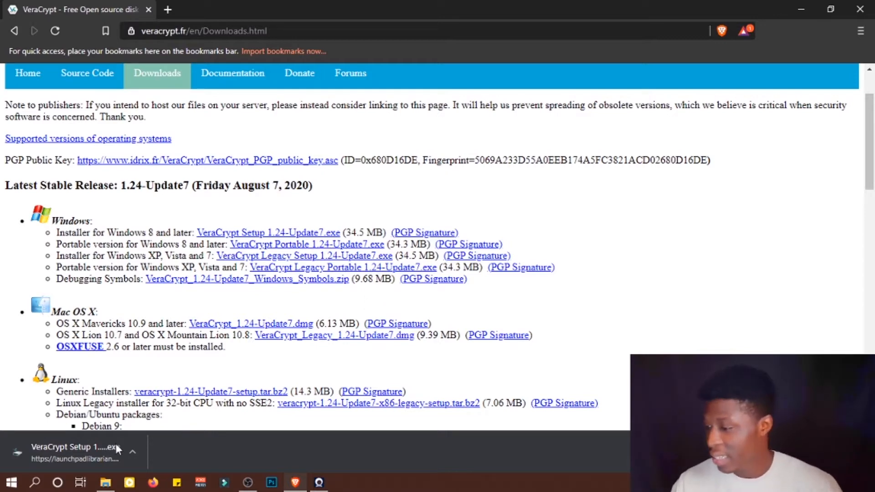
- Launch the downloaded installer and confirm English as the setup language
{"action": "left_click", "coordinate": [133, 451]}
{"action": "left_click", "coordinate": [154, 373]}
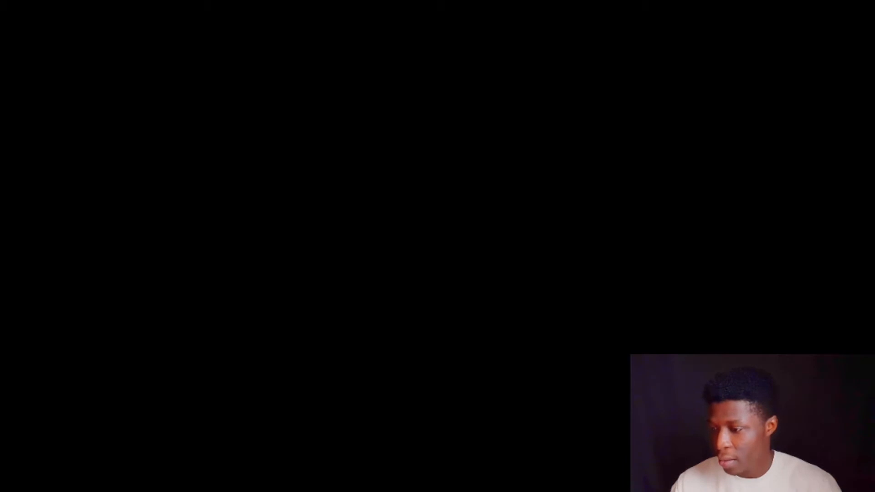
{"action": "left_click", "coordinate": [377, 328]}
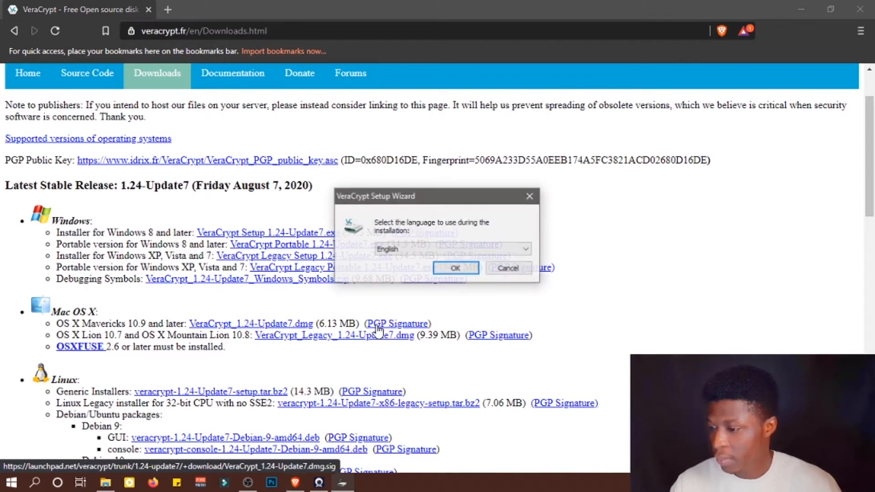
{"action": "left_click", "coordinate": [441, 270]}
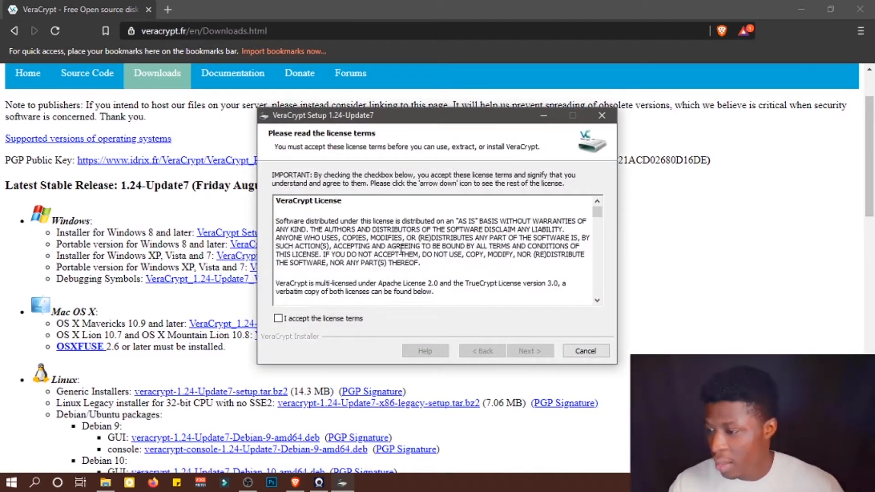
- Scroll through the VeraCrypt license, accept the license terms and continue
{"action": "scroll", "coordinate": [411, 263], "scroll_direction": "down", "scroll_amount": 10}
{"action": "scroll", "coordinate": [411, 263], "scroll_direction": "down", "scroll_amount": 20}
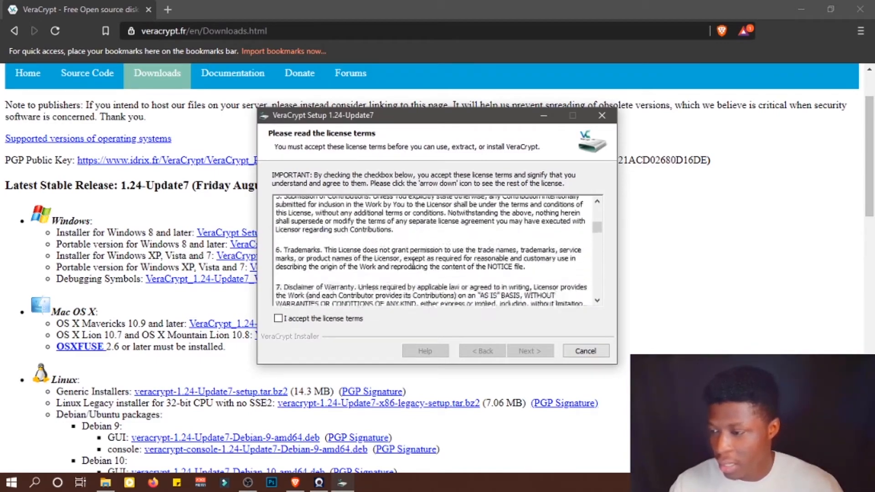
{"action": "scroll", "coordinate": [421, 264], "scroll_direction": "down", "scroll_amount": 20}
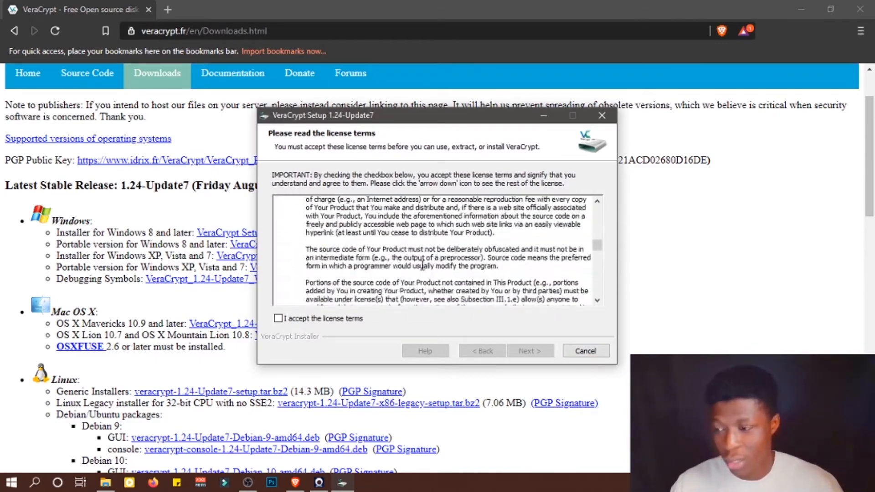
{"action": "scroll", "coordinate": [331, 264], "scroll_direction": "up", "scroll_amount": 2}
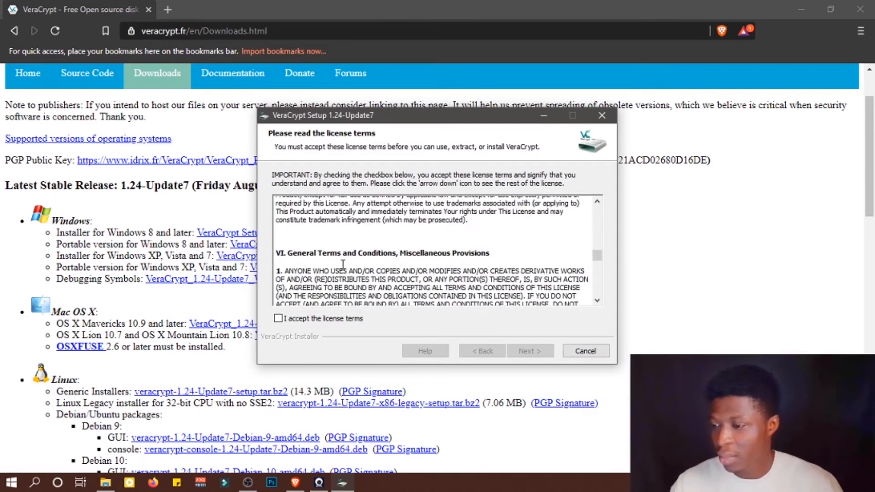
{"action": "left_click", "coordinate": [279, 319]}
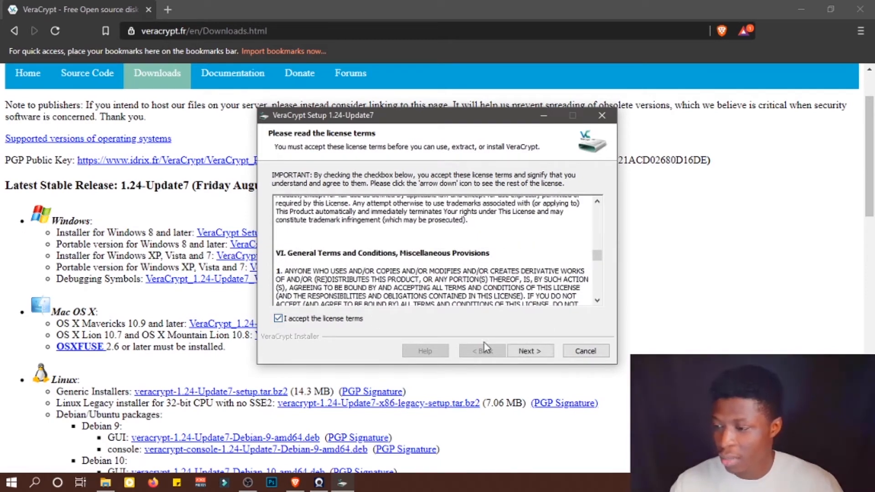
{"action": "left_click", "coordinate": [525, 352]}
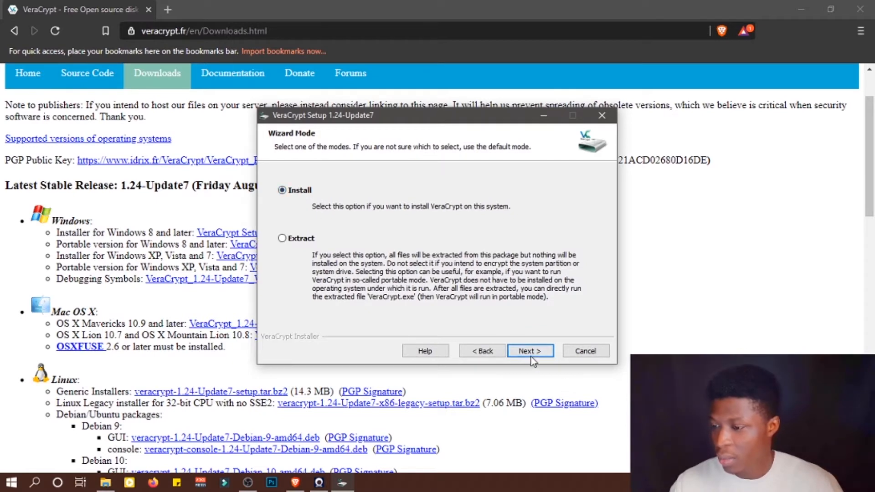
- Keep Install mode and install to C:\Program Files\VeraCrypt\ with the default setup options
{"action": "left_click", "coordinate": [531, 352]}
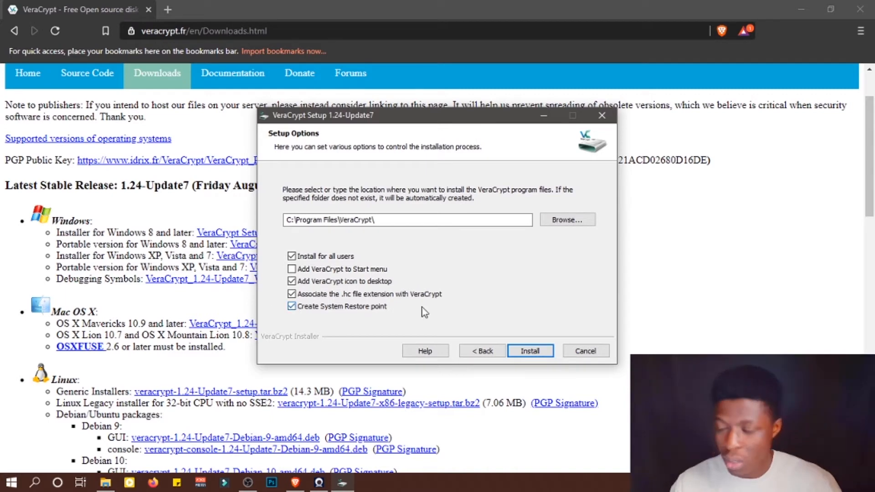
{"action": "left_click", "coordinate": [531, 351]}
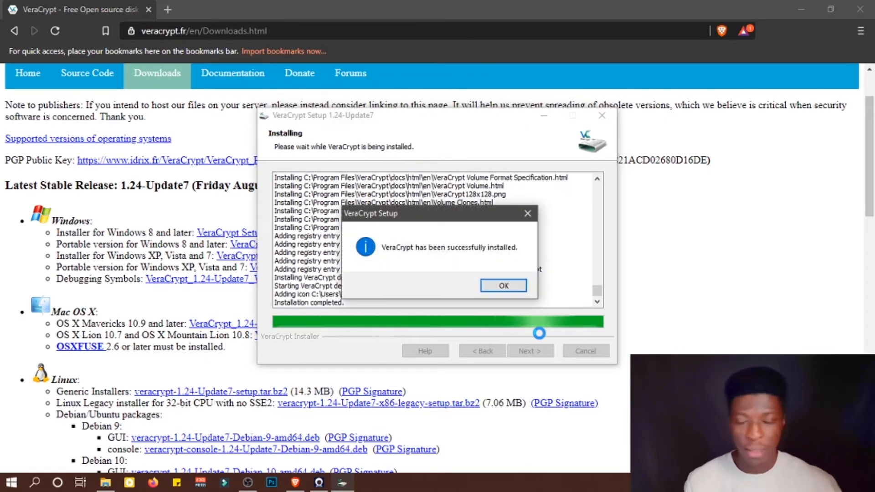
- Acknowledge the successful installation and finish the setup wizard
{"action": "left_click", "coordinate": [510, 283]}
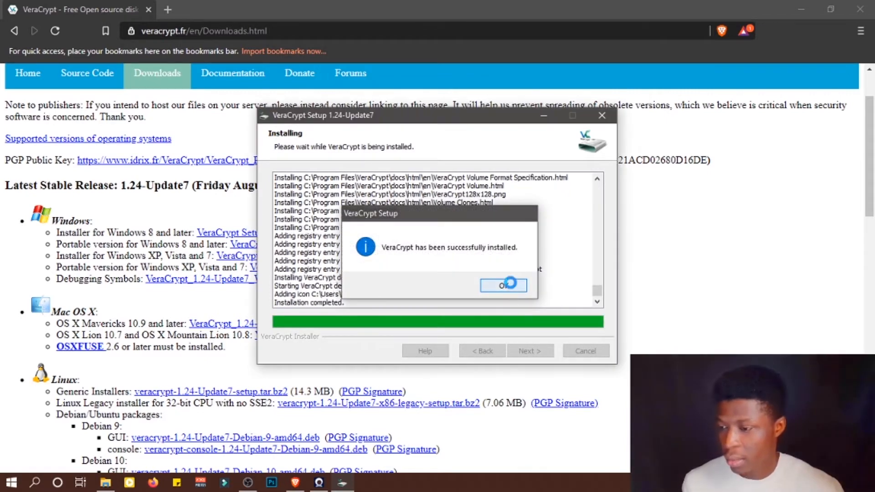
{"action": "left_click", "coordinate": [529, 351]}
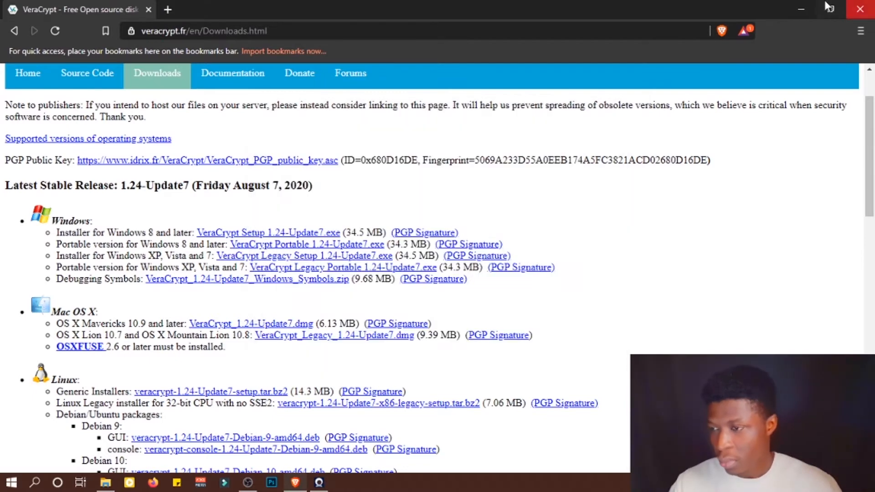
- Minimize the browser, create a new folder on the desktop and move it toward the top
{"action": "left_click", "coordinate": [810, 7]}
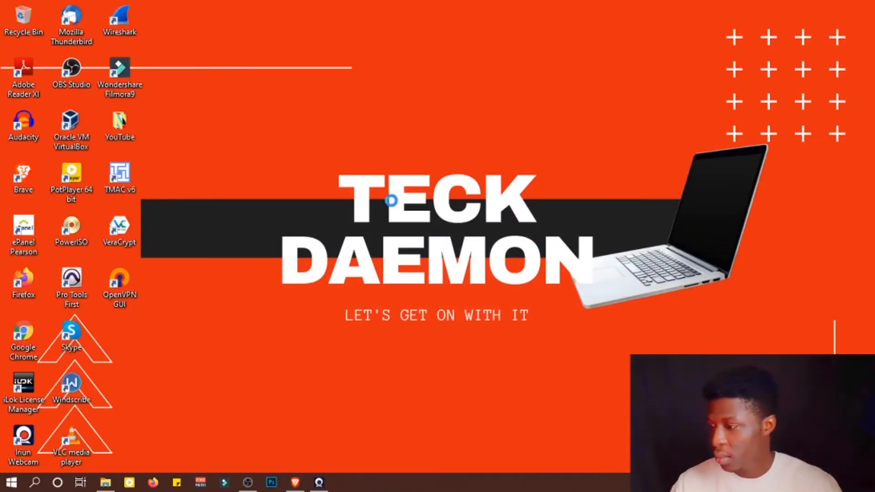
{"action": "right_click", "coordinate": [429, 241]}
{"action": "left_click", "coordinate": [424, 231]}
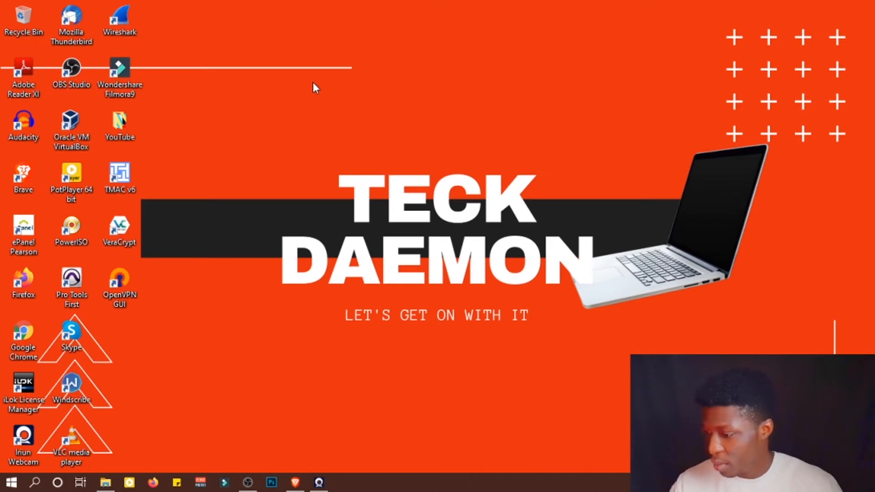
{"action": "right_click", "coordinate": [291, 96]}
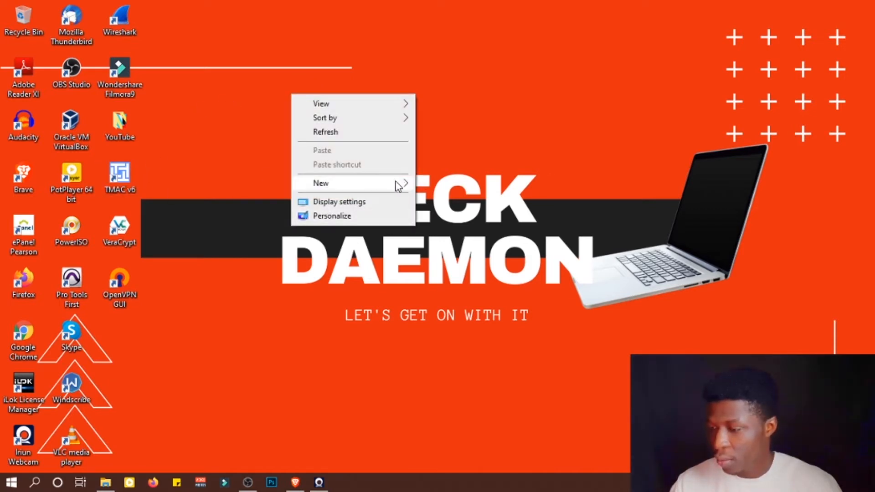
{"action": "mouse_move", "coordinate": [399, 184]}
{"action": "left_click", "coordinate": [449, 185]}
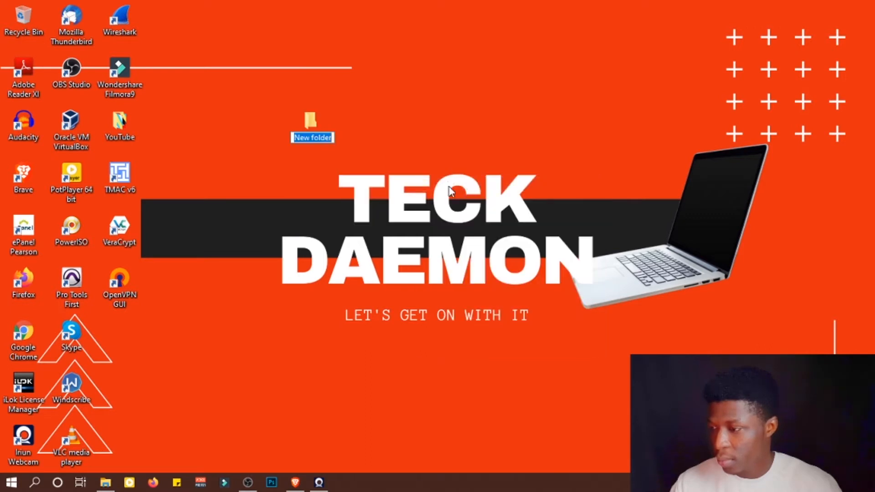
{"action": "left_click_drag", "start_coordinate": [386, 92], "coordinate": [504, 42]}
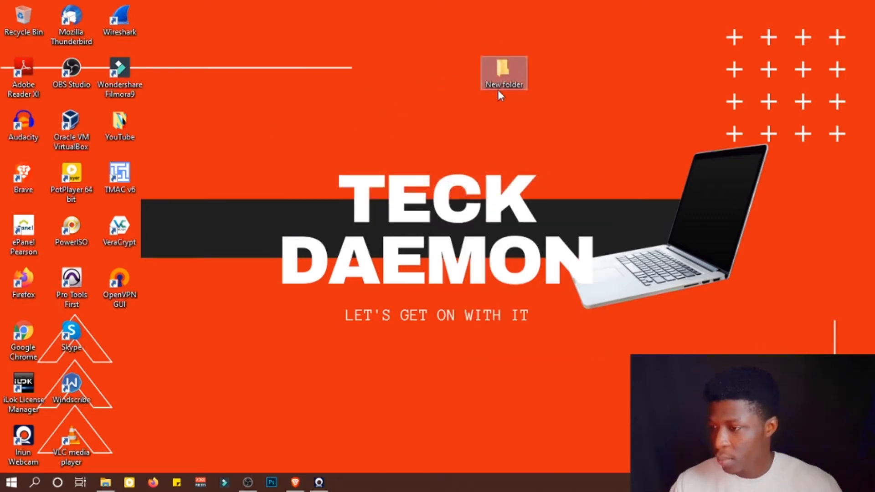
- Open the new folder and create a new text document inside it
{"action": "double_click", "coordinate": [501, 79]}
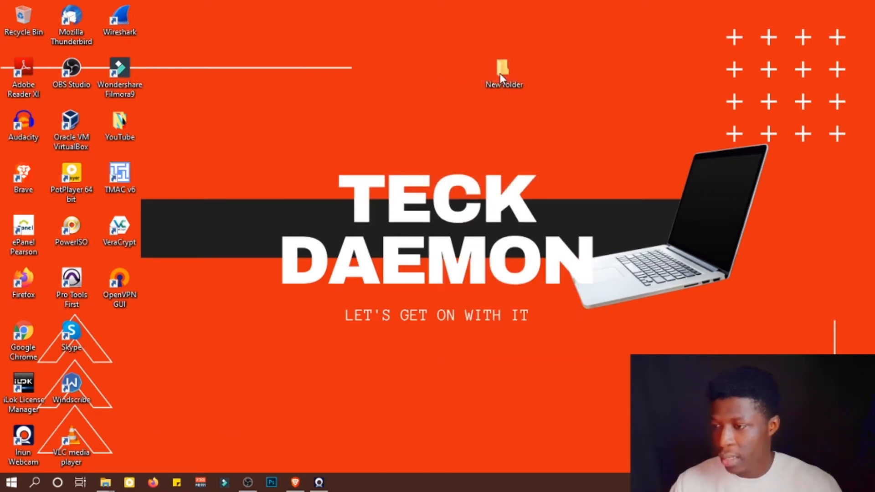
{"action": "right_click", "coordinate": [318, 227]}
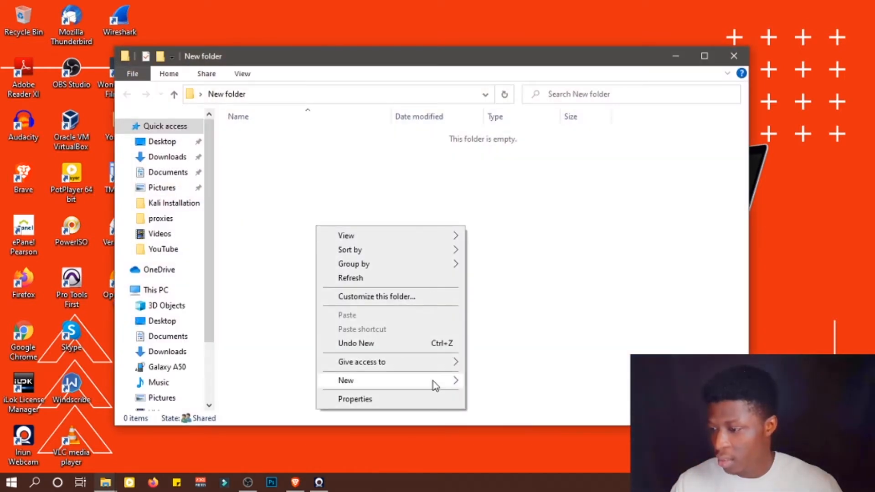
{"action": "mouse_move", "coordinate": [433, 381]}
{"action": "left_click", "coordinate": [490, 338]}
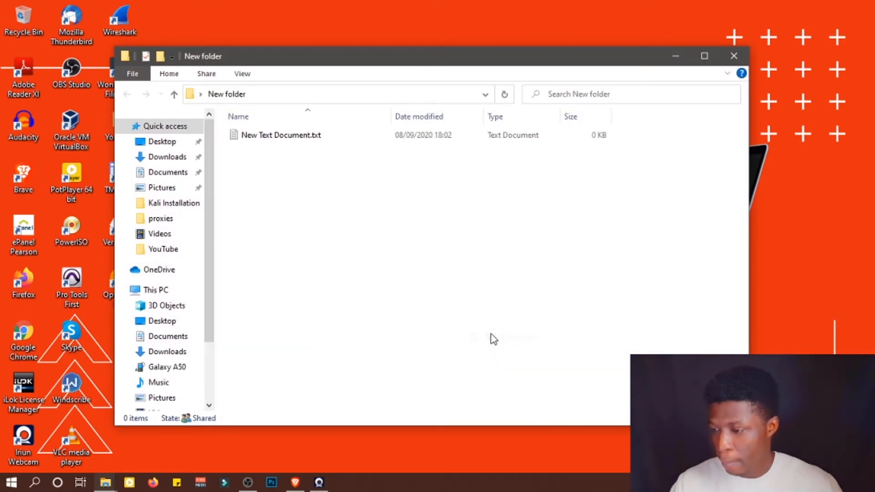
- Create a new Microsoft Word document inside the folder
{"action": "left_click", "coordinate": [344, 223]}
{"action": "right_click", "coordinate": [326, 217]}
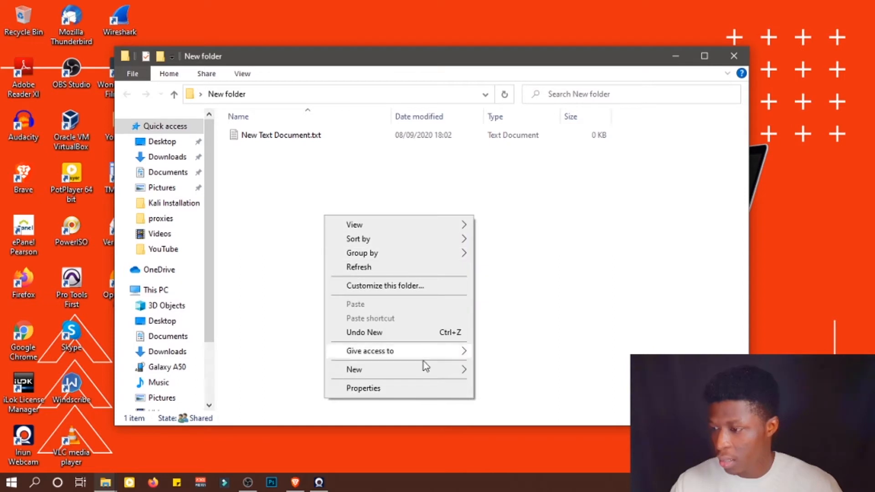
{"action": "mouse_move", "coordinate": [428, 376]}
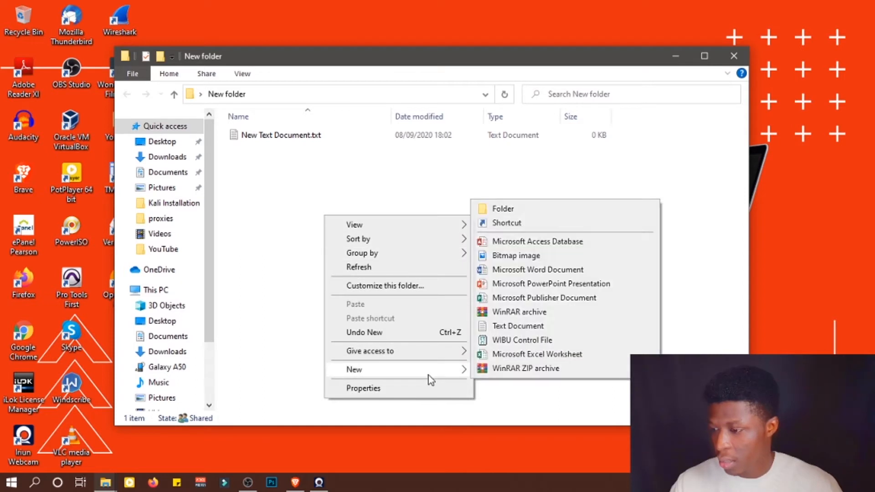
{"action": "left_click", "coordinate": [515, 272]}
- Create a new Microsoft Access database inside the same folder
{"action": "left_click", "coordinate": [314, 211]}
{"action": "right_click", "coordinate": [315, 212]}
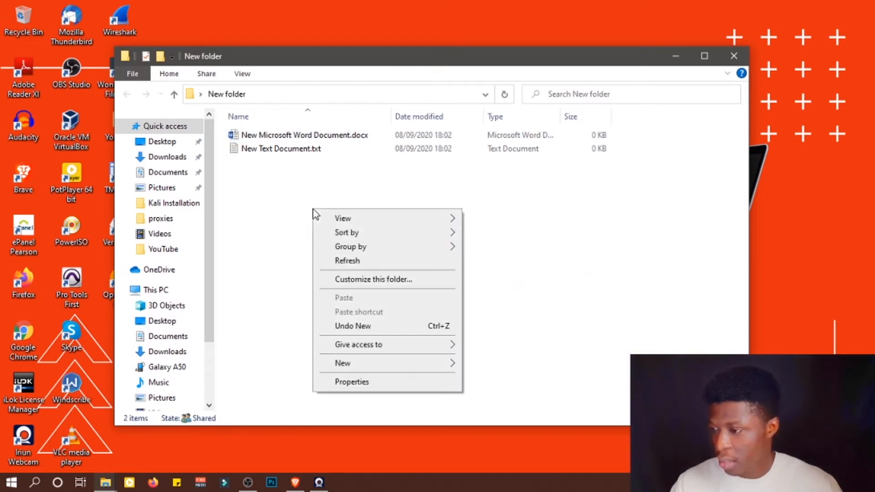
{"action": "mouse_move", "coordinate": [417, 365]}
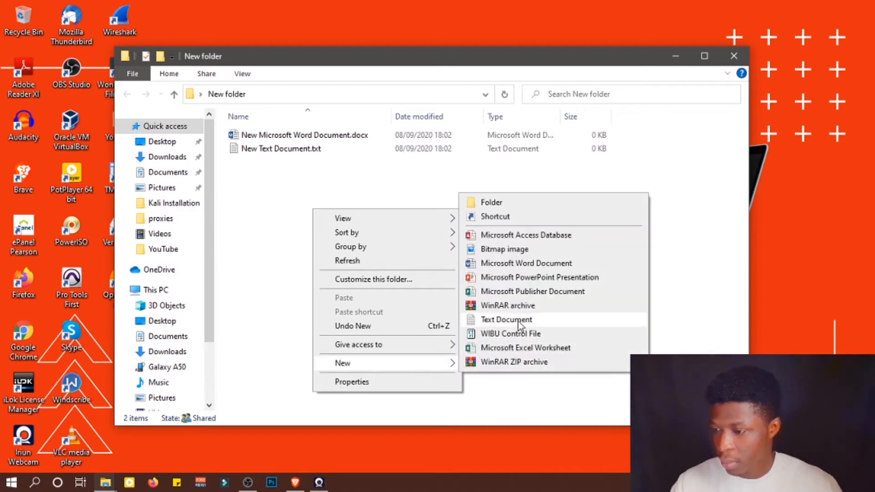
{"action": "left_click", "coordinate": [525, 235]}
- Add a new Microsoft Publisher document to the folder
{"action": "left_click", "coordinate": [393, 247]}
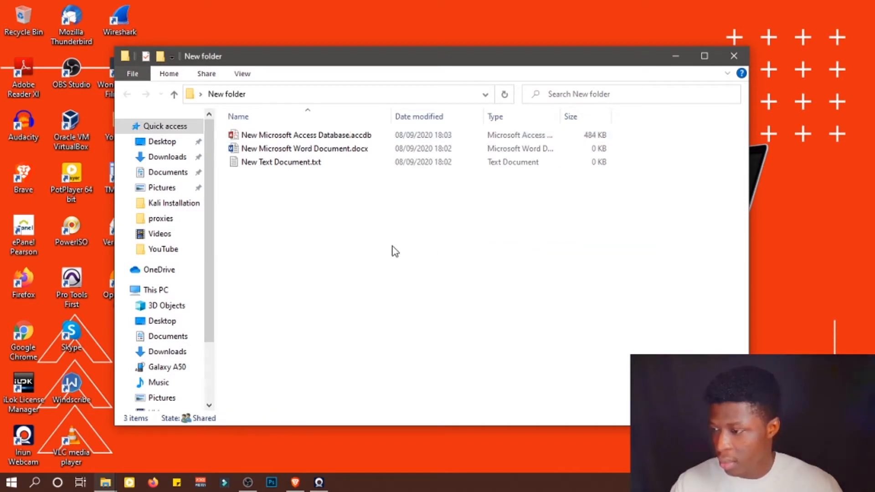
{"action": "right_click", "coordinate": [392, 246]}
{"action": "mouse_move", "coordinate": [511, 402]}
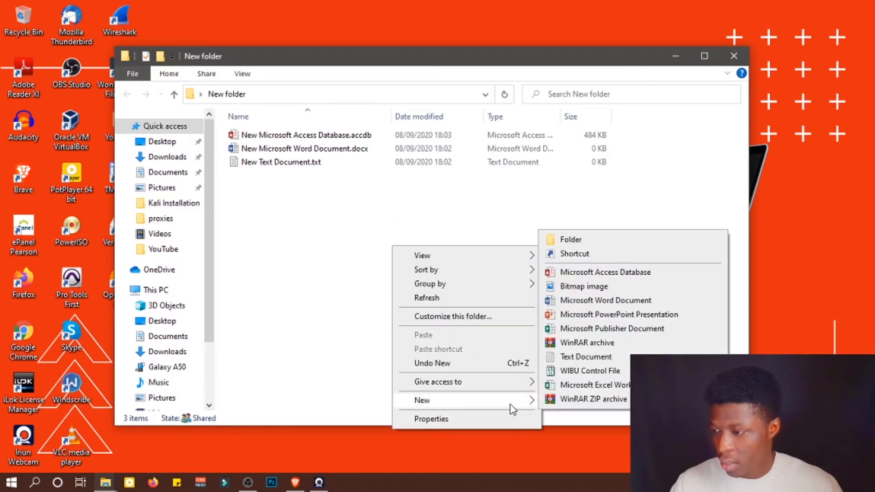
{"action": "left_click", "coordinate": [573, 329]}
{"action": "left_click", "coordinate": [426, 271]}
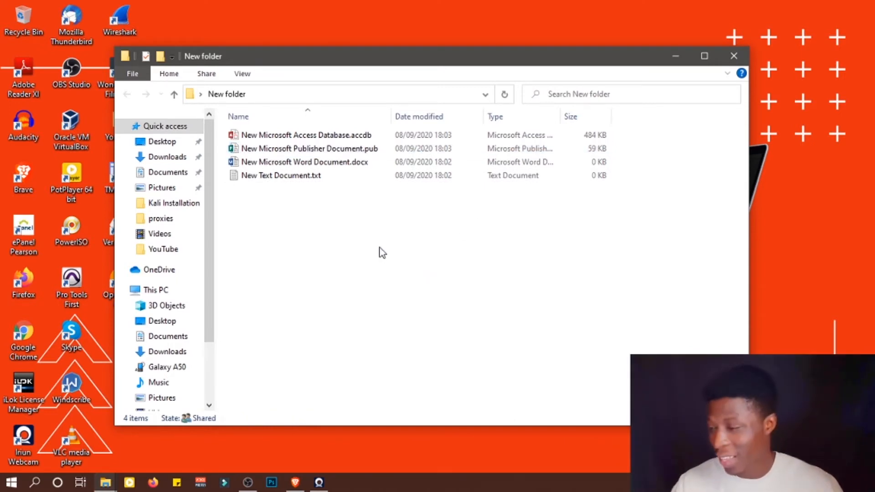
- Close the folder window and shift the New folder icon slightly on the desktop
{"action": "left_click", "coordinate": [733, 57]}
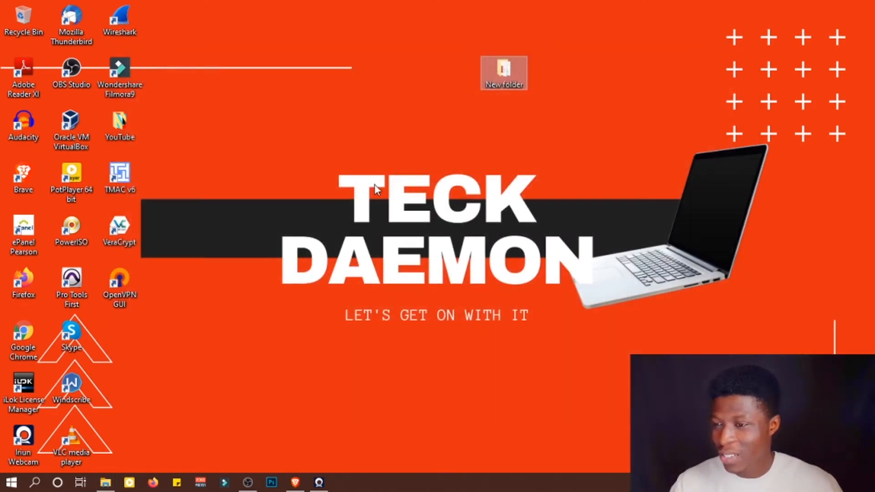
{"action": "left_click_drag", "start_coordinate": [496, 80], "coordinate": [464, 64]}
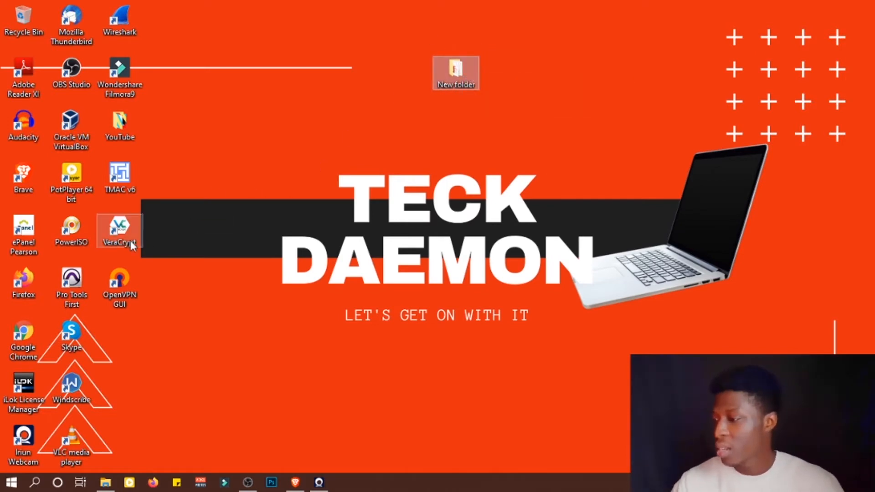
- Launch VeraCrypt from the desktop and start creating a new volume
{"action": "double_click", "coordinate": [120, 229]}
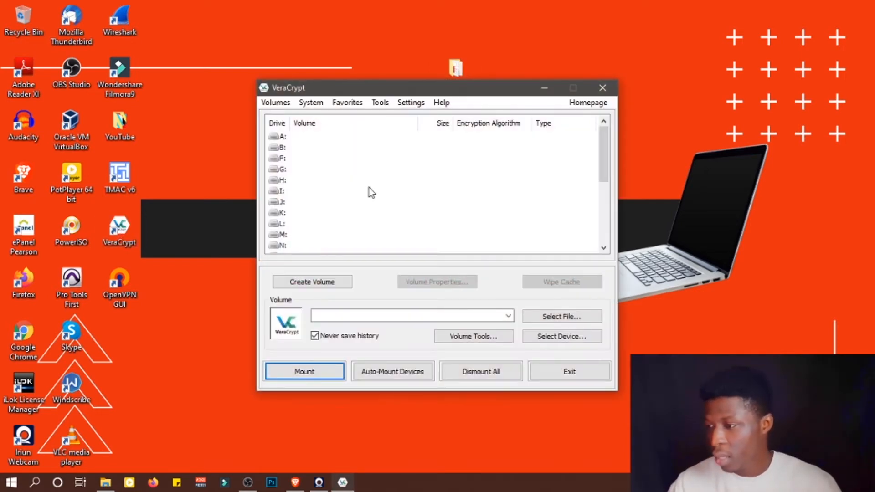
{"action": "scroll", "coordinate": [355, 162], "scroll_direction": "down", "scroll_amount": 2}
{"action": "scroll", "coordinate": [306, 159], "scroll_direction": "up", "scroll_amount": 4}
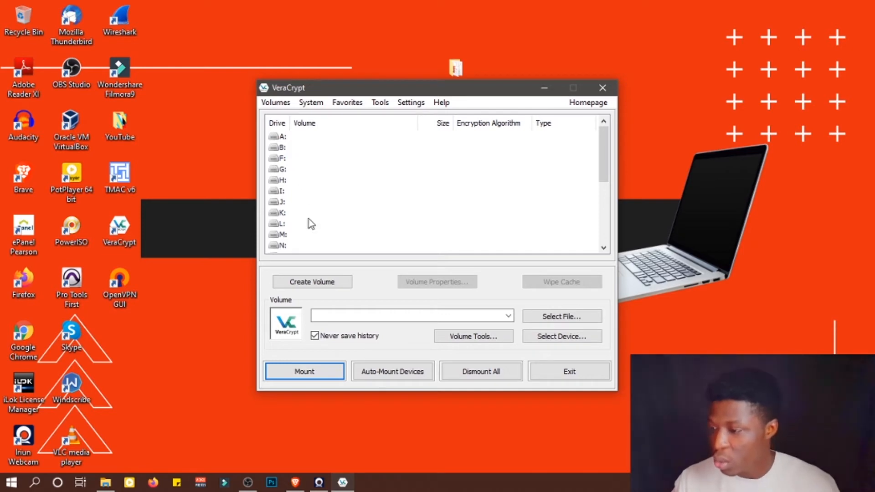
{"action": "left_click_drag", "start_coordinate": [414, 84], "coordinate": [564, 94]}
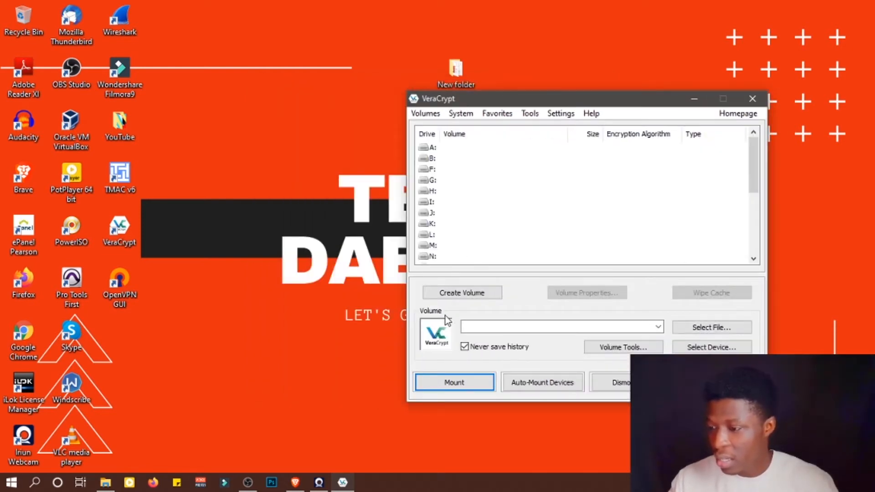
{"action": "left_click", "coordinate": [458, 294]}
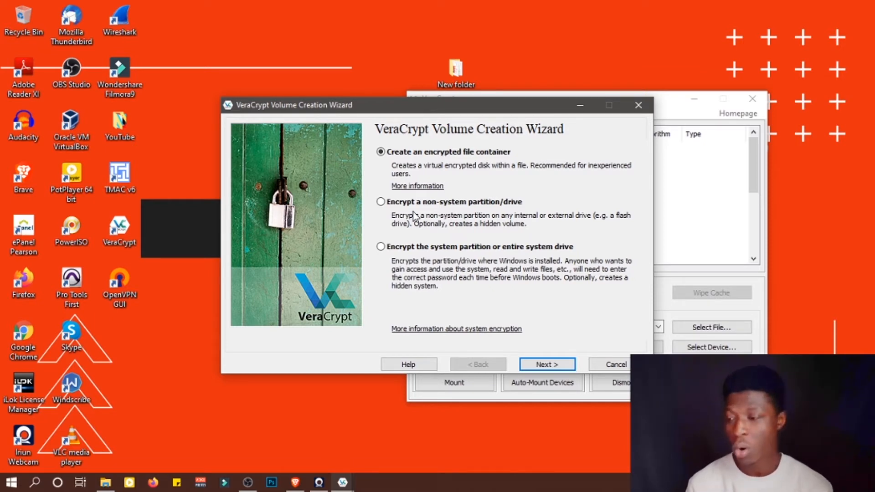
- Choose to create an encrypted file container as a standard VeraCrypt volume
{"action": "left_click_drag", "start_coordinate": [447, 109], "coordinate": [382, 112]}
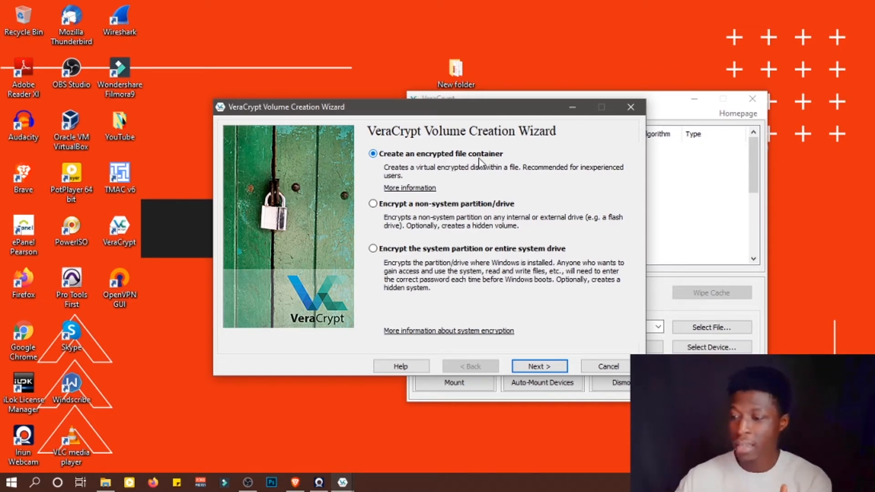
{"action": "left_click", "coordinate": [543, 367]}
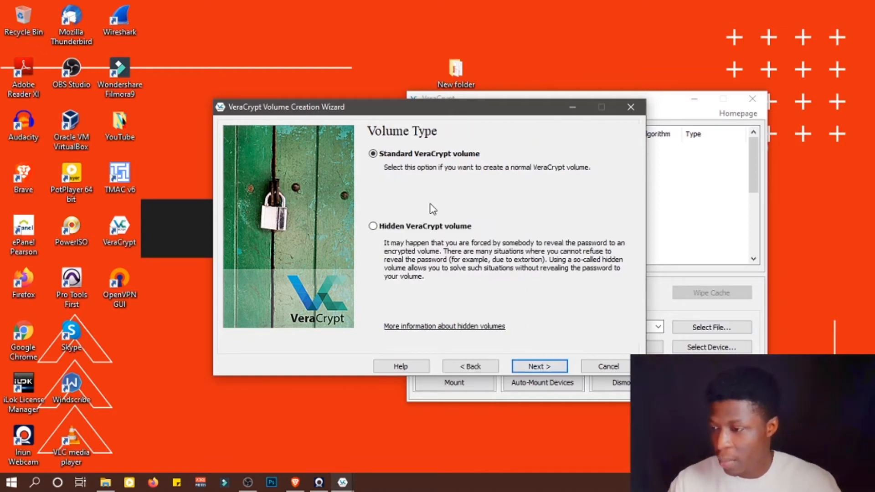
{"action": "left_click", "coordinate": [548, 366]}
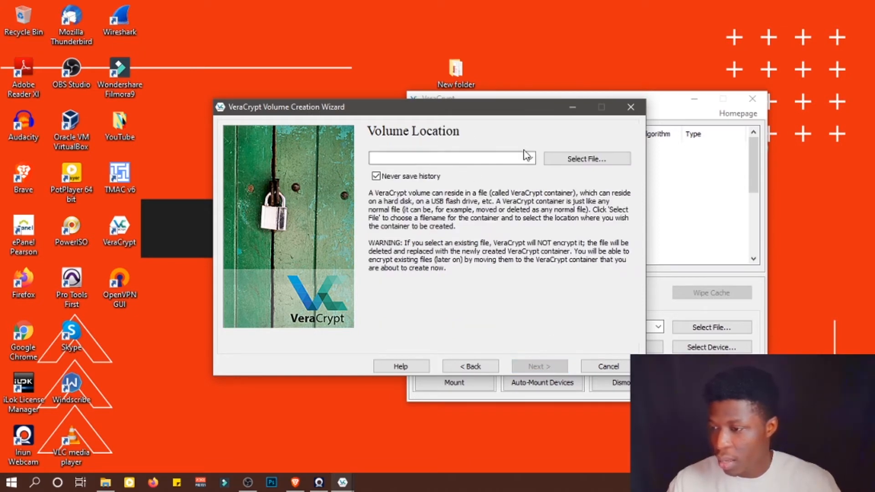
- Set the volume location to a new file named VeraVolume on the Desktop and continue
{"action": "left_click", "coordinate": [561, 159]}
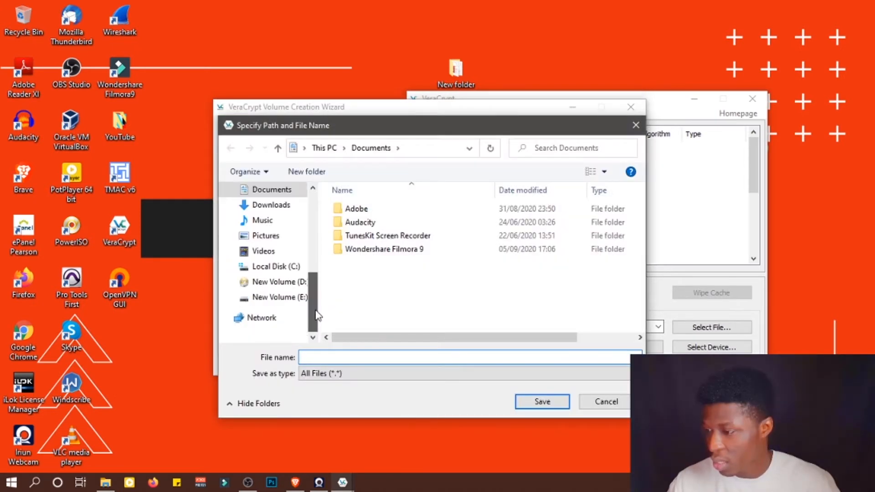
{"action": "left_click_drag", "start_coordinate": [314, 270], "coordinate": [318, 249]}
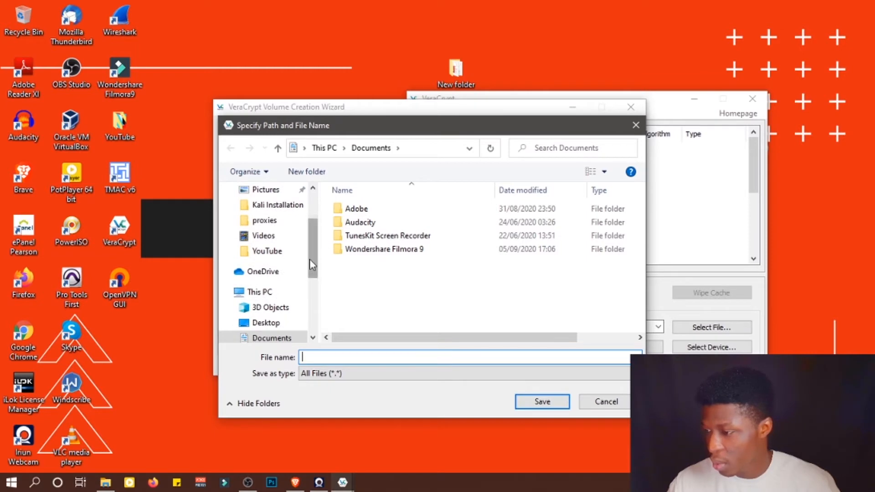
{"action": "left_click", "coordinate": [278, 321]}
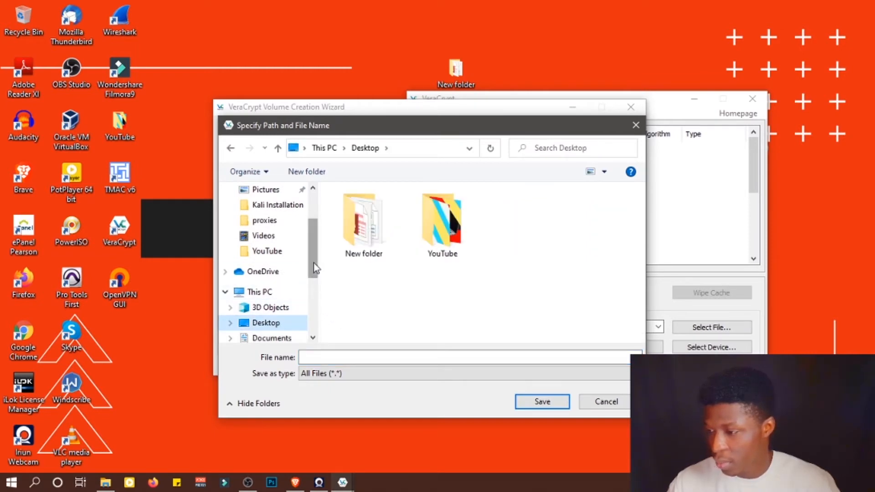
{"action": "left_click_drag", "start_coordinate": [314, 264], "coordinate": [322, 299]}
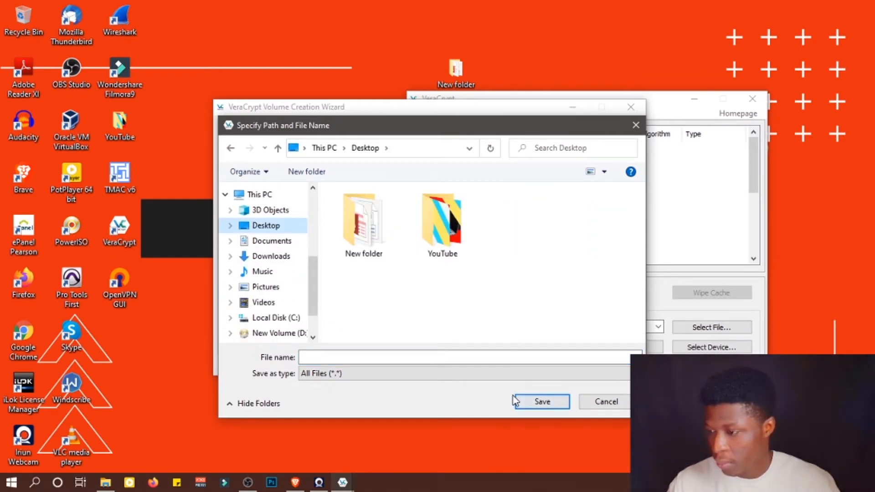
{"action": "left_click", "coordinate": [397, 356]}
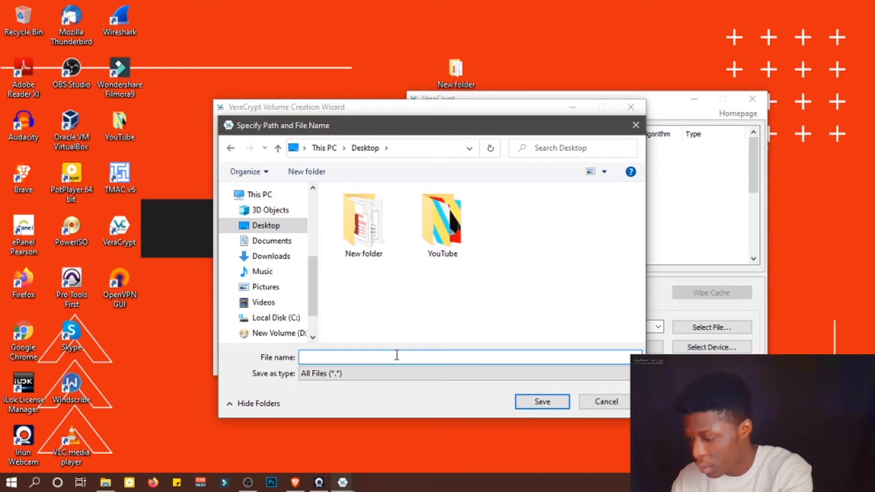
{"action": "type", "text": "V"}
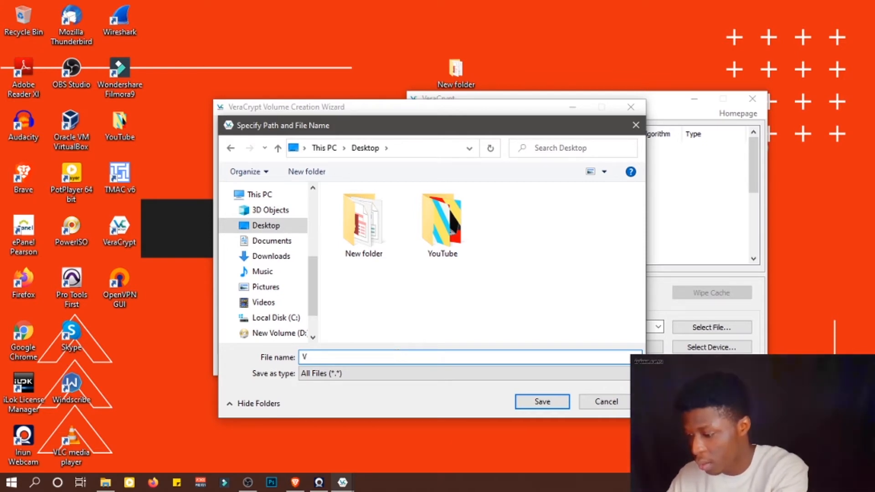
{"action": "type", "text": "eraV"}
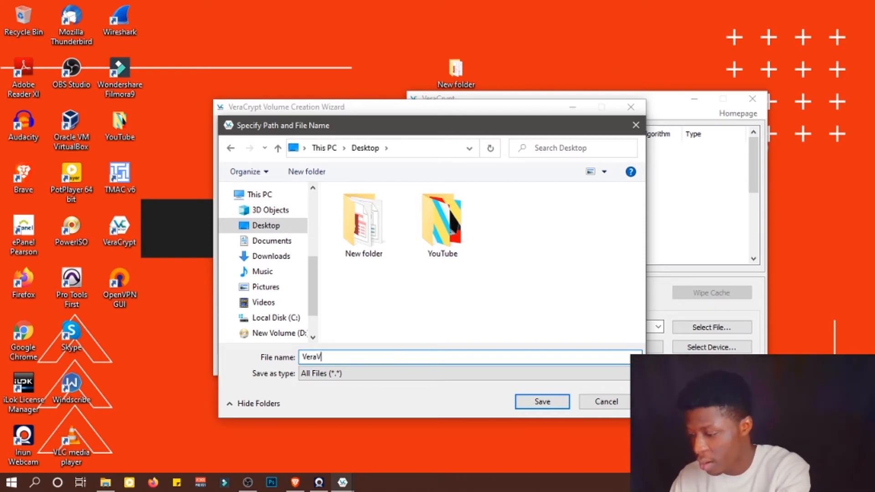
{"action": "type", "text": "olume"}
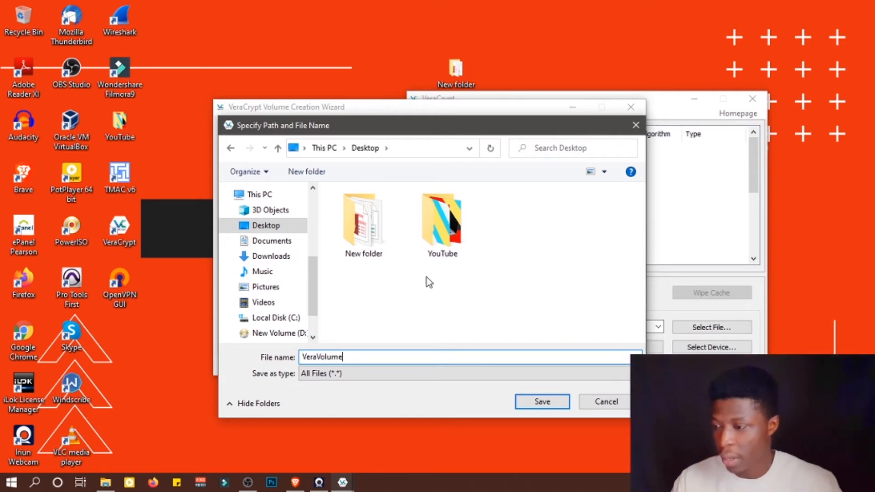
{"action": "left_click", "coordinate": [543, 402]}
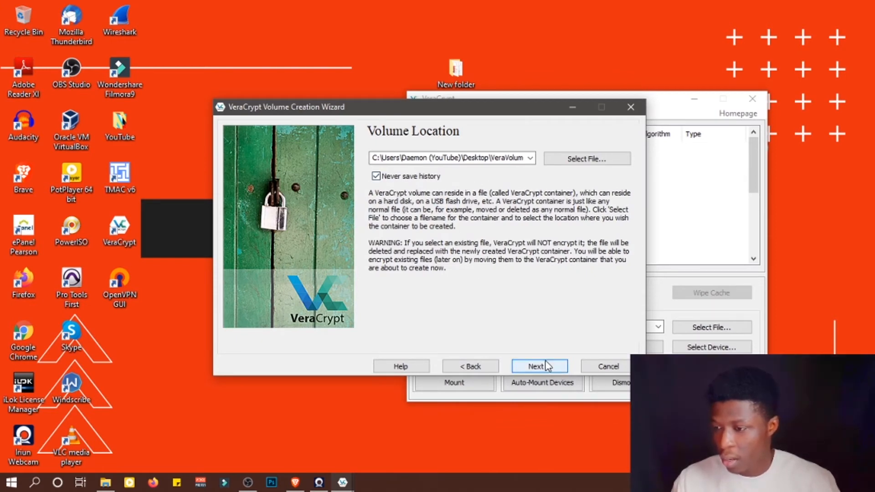
{"action": "left_click", "coordinate": [534, 368]}
- Review the encryption and hash algorithm options, keep AES with SHA-512, and continue to volume size
{"action": "left_click", "coordinate": [535, 172]}
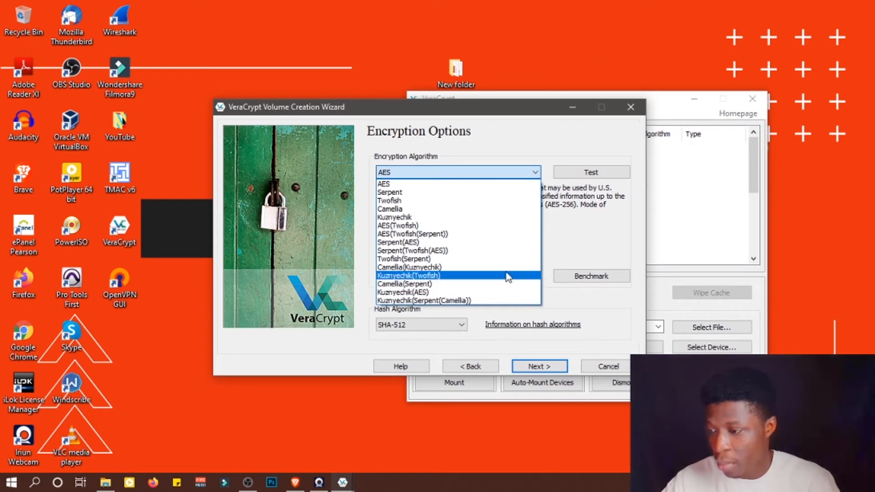
{"action": "left_click", "coordinate": [502, 188]}
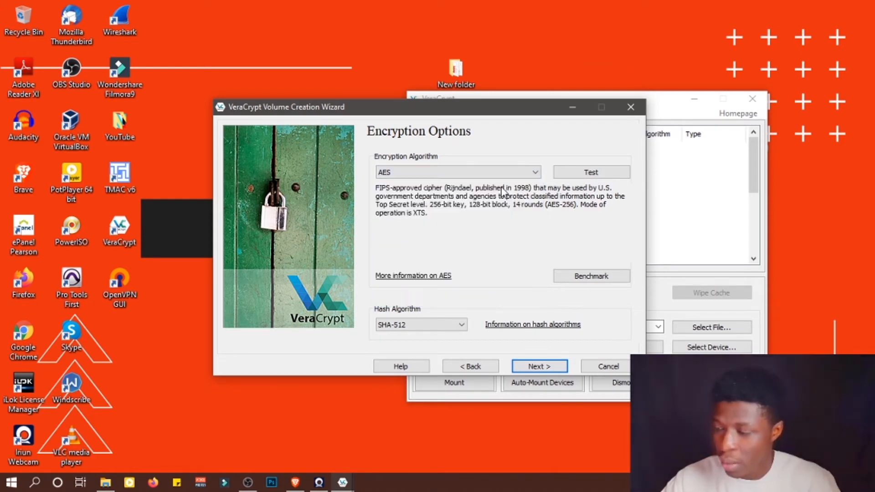
{"action": "left_click", "coordinate": [463, 325]}
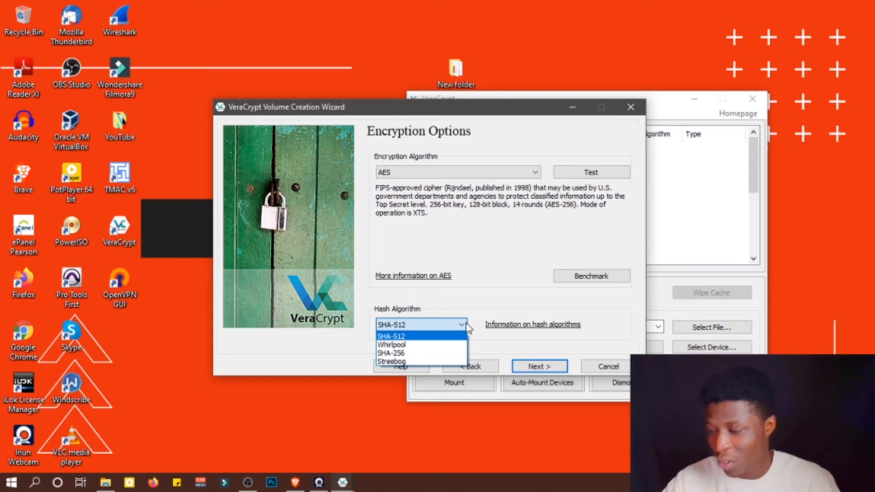
{"action": "left_click", "coordinate": [536, 172]}
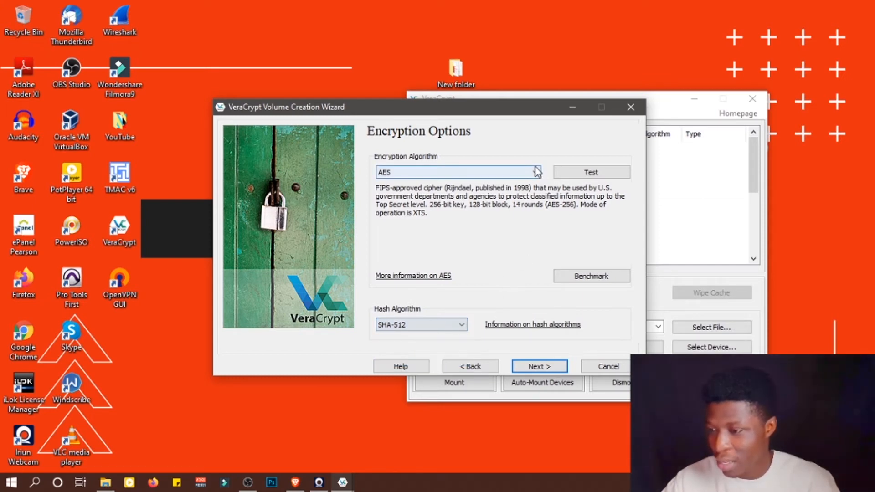
{"action": "left_click", "coordinate": [536, 172]}
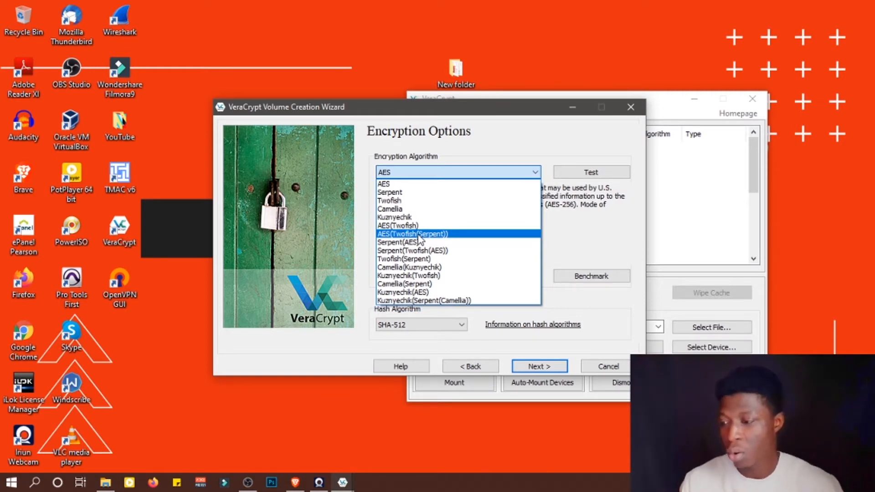
{"action": "left_click", "coordinate": [486, 172]}
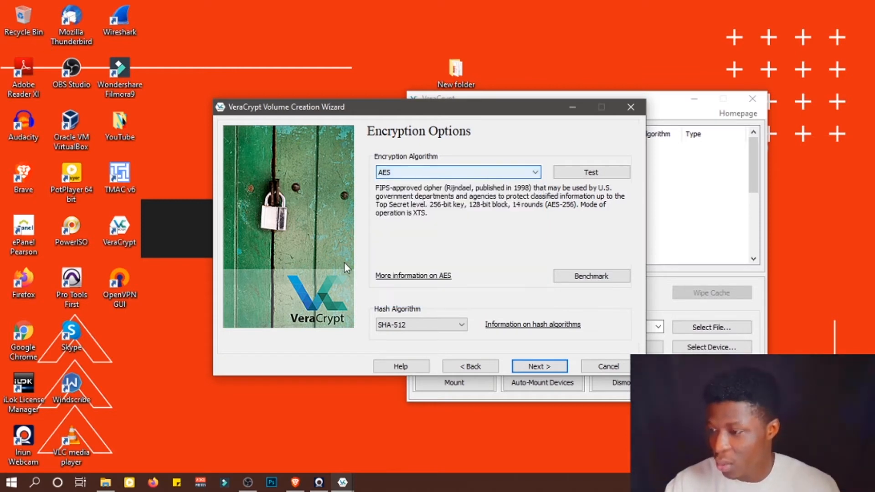
{"action": "left_click", "coordinate": [460, 325]}
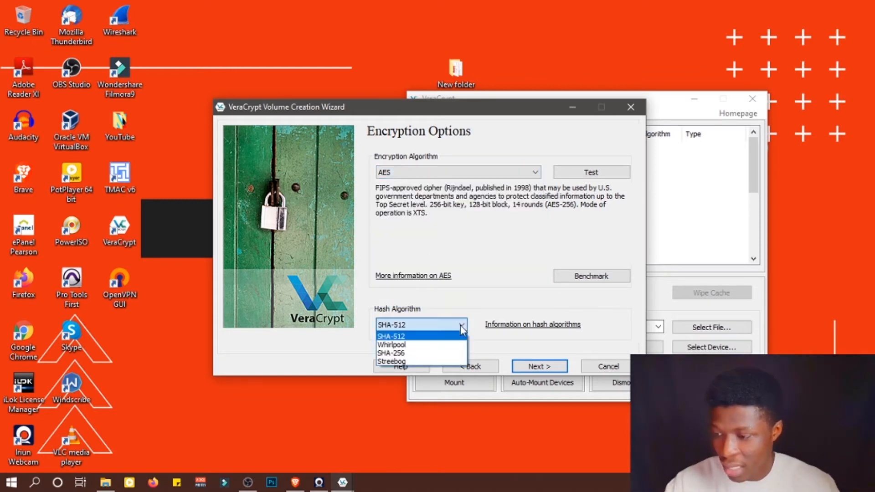
{"action": "left_click", "coordinate": [424, 336]}
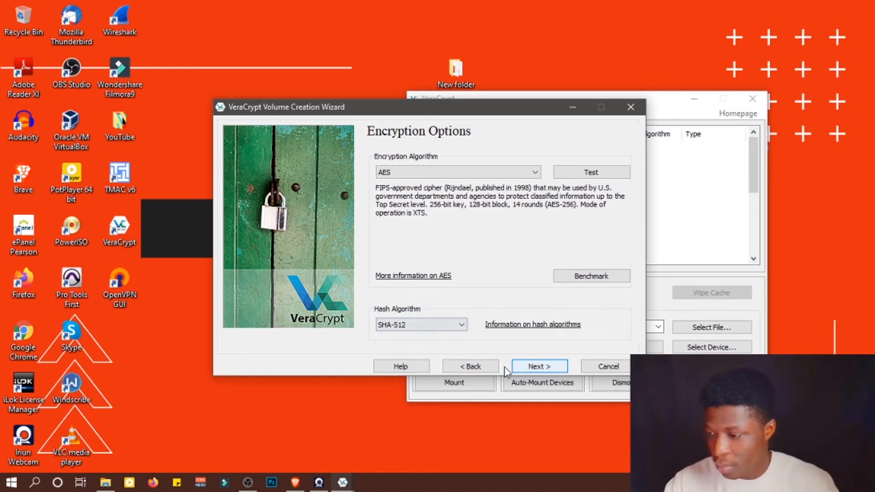
{"action": "left_click", "coordinate": [546, 367]}
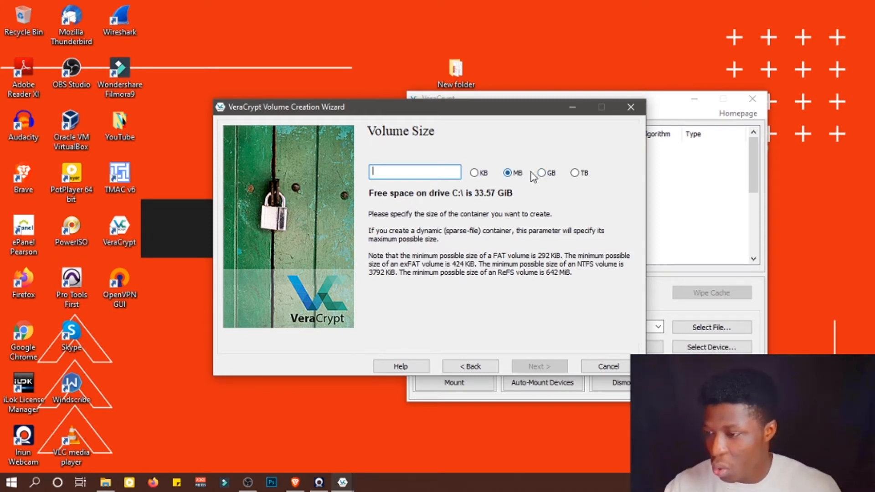
- Move the New folder icon to the top edge of the desktop
{"action": "left_click_drag", "start_coordinate": [459, 69], "coordinate": [535, 15]}
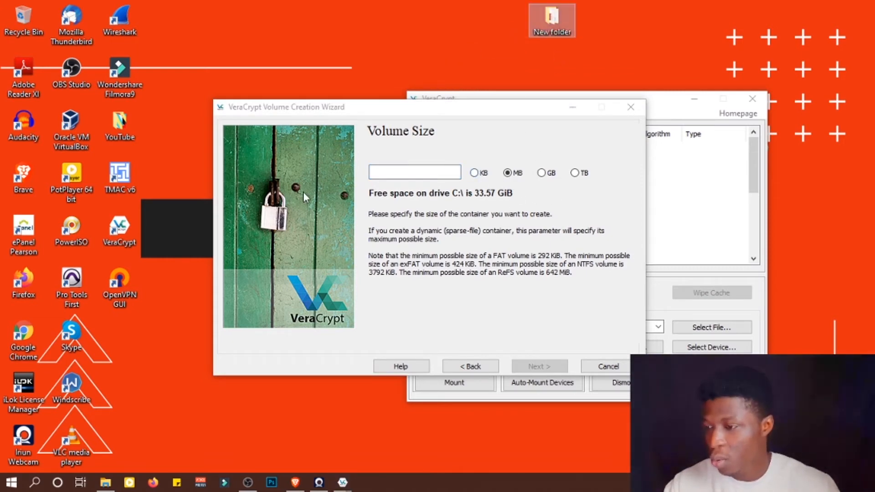
- Set the container size to 100 MB and continue to the password page
{"action": "left_click", "coordinate": [392, 173]}
{"action": "type", "text": "100"}
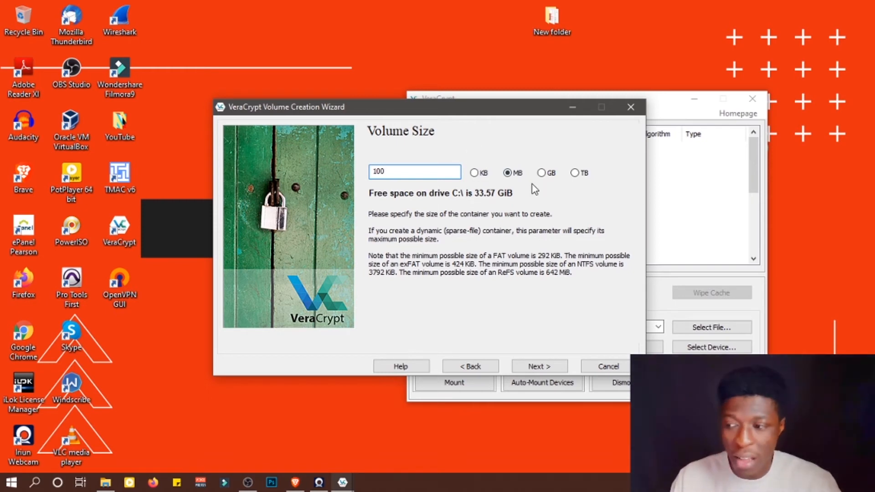
{"action": "left_click", "coordinate": [541, 173]}
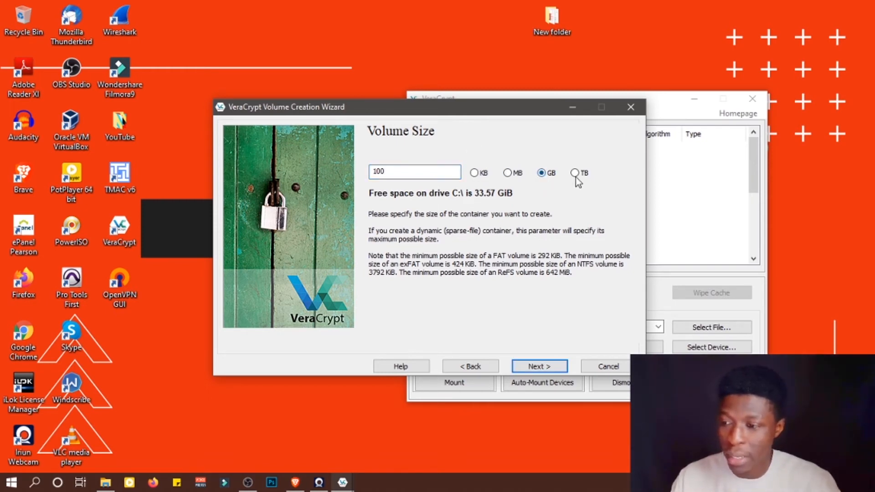
{"action": "left_click", "coordinate": [575, 173]}
{"action": "left_click", "coordinate": [517, 175]}
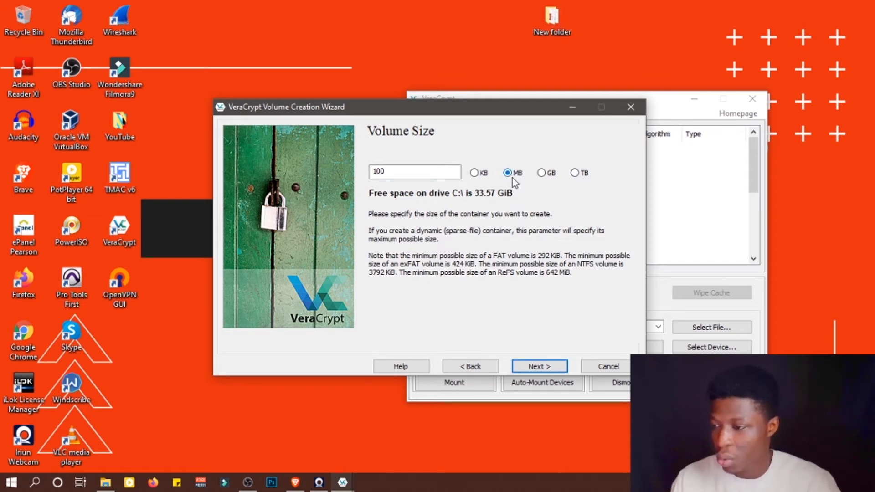
{"action": "left_click", "coordinate": [536, 367]}
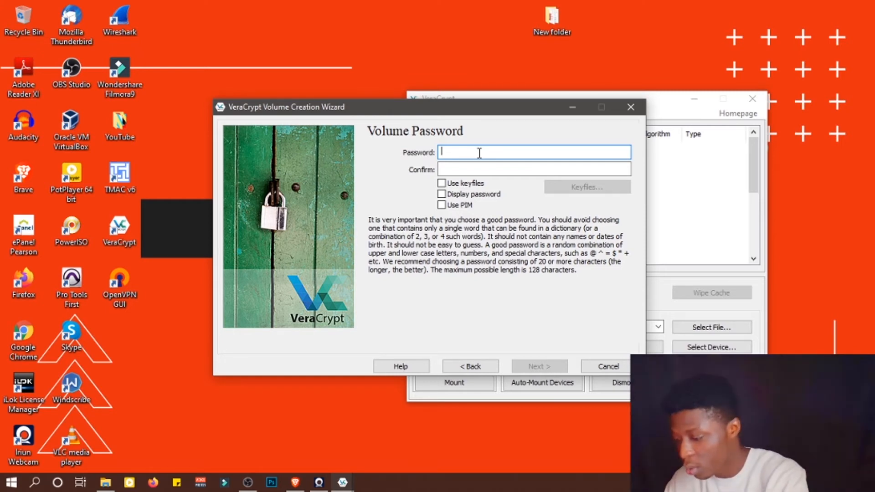
- Enter the volume password and confirm it in the confirmation field
{"action": "type", "text": "••"}
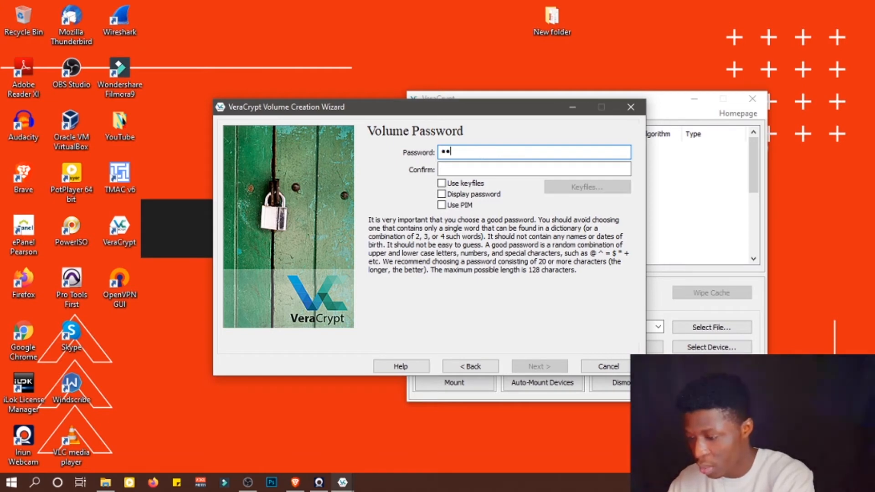
{"action": "type", "text": "•••••••••"}
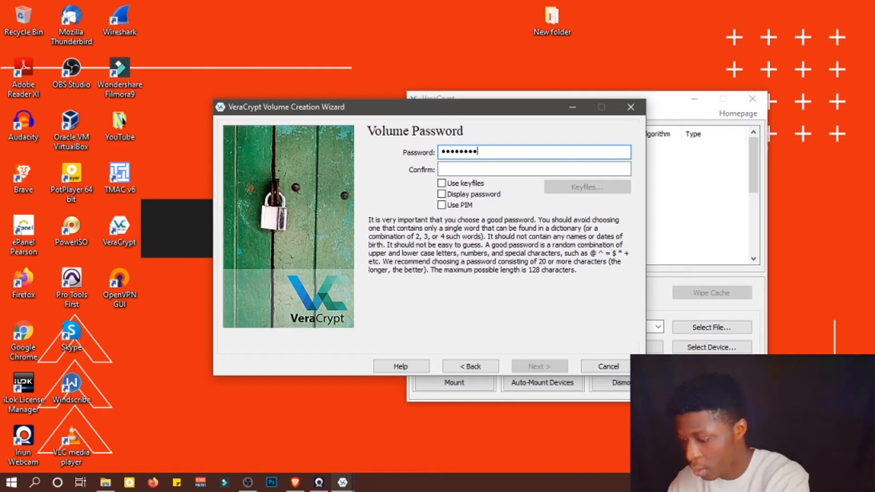
{"action": "type", "text": "••••"}
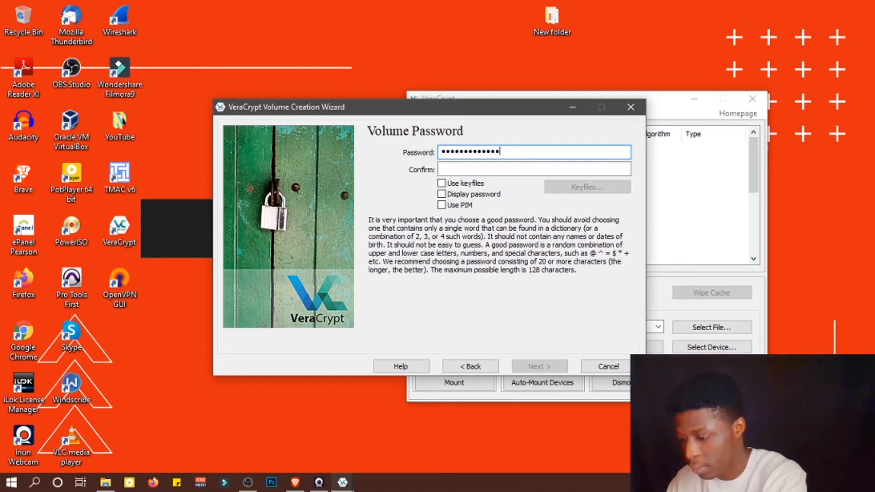
{"action": "type", "text": "•"}
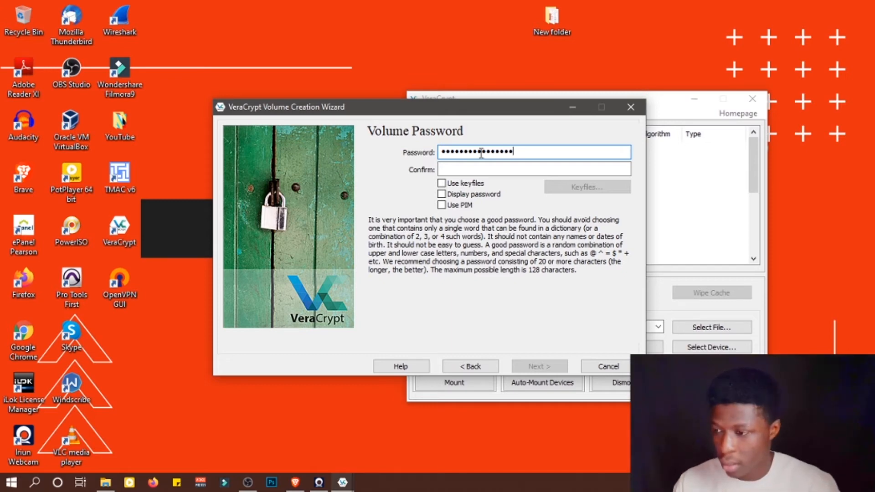
{"action": "left_click", "coordinate": [505, 168]}
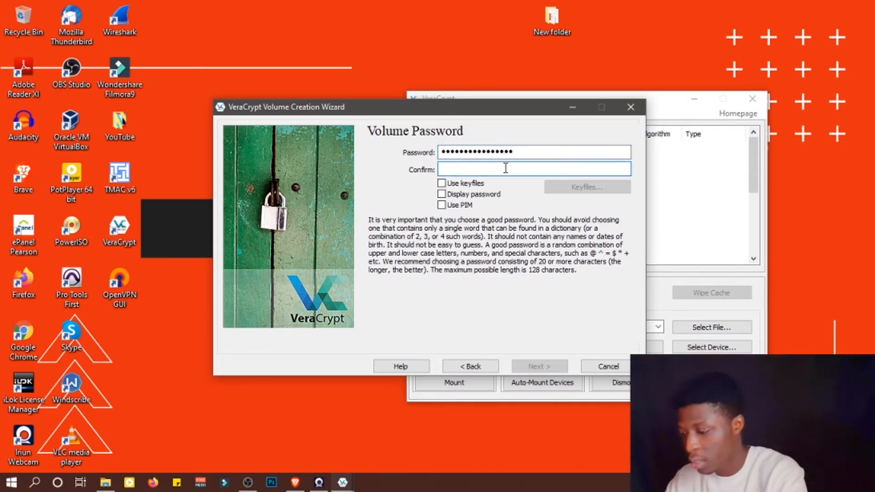
{"action": "type", "text": "•••••"}
{"action": "type", "text": "•••••"}
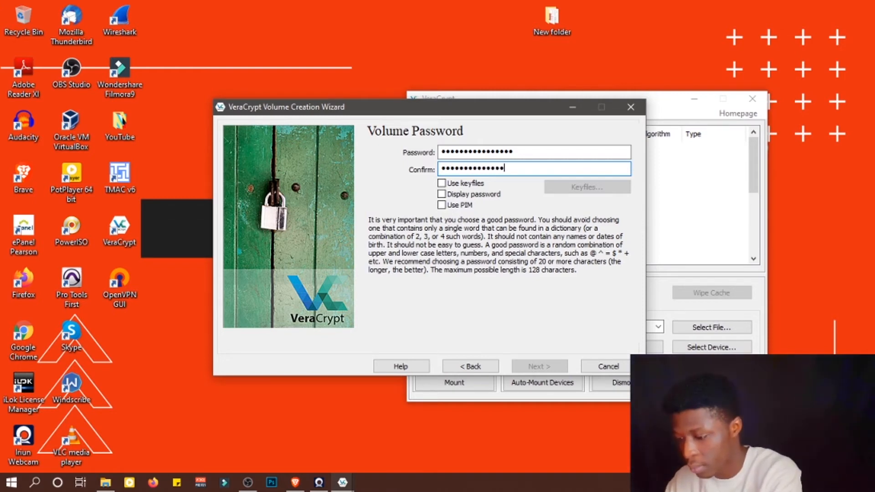
{"action": "type", "text": "•"}
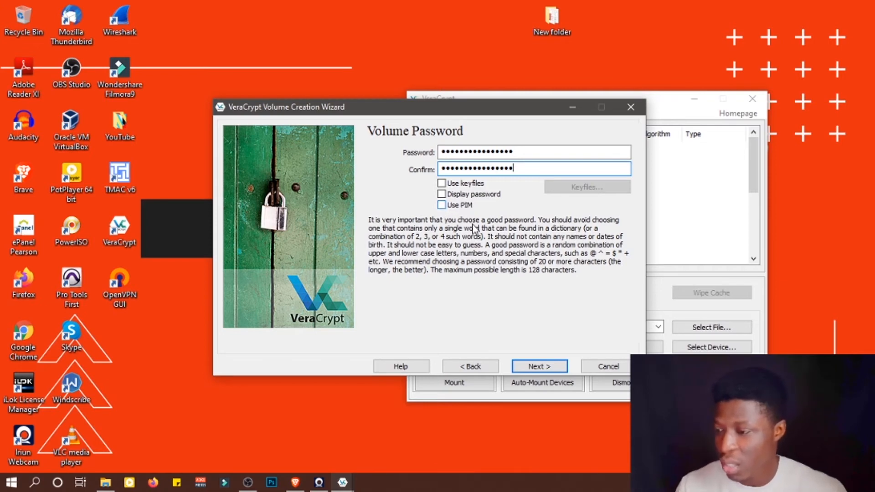
- Continue past the password page and accept using the short password
{"action": "left_click", "coordinate": [450, 206]}
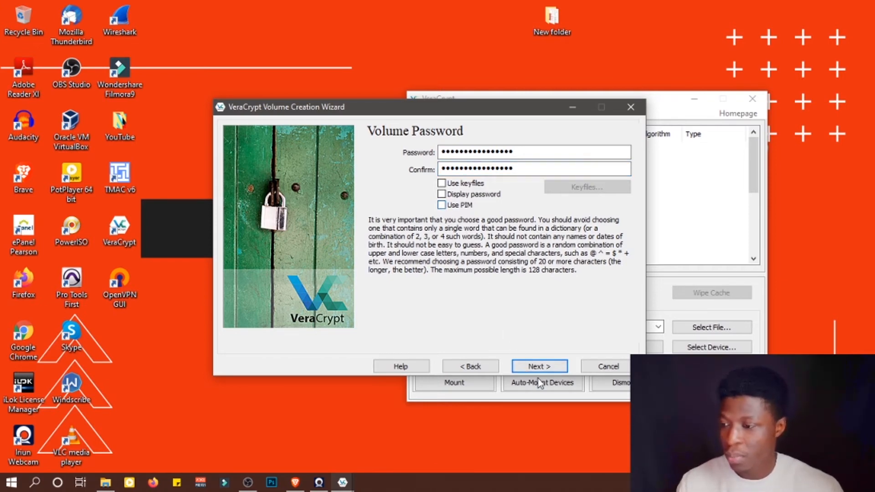
{"action": "left_click", "coordinate": [546, 367]}
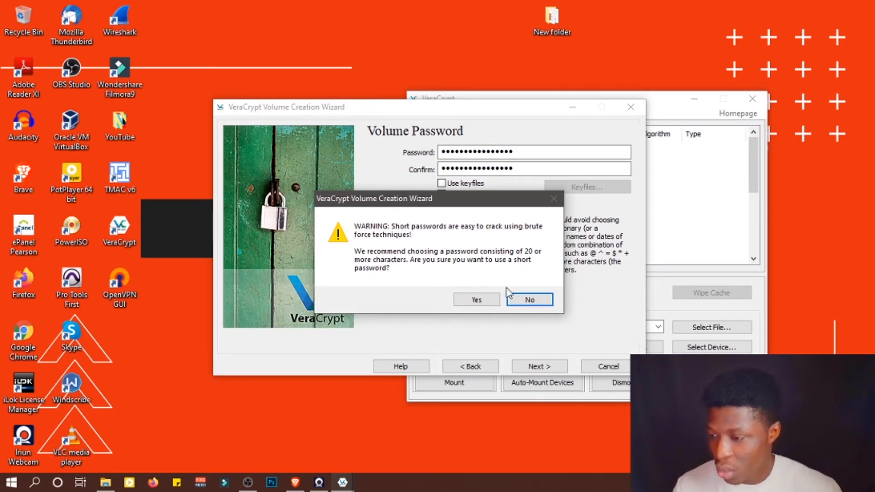
{"action": "left_click", "coordinate": [475, 300]}
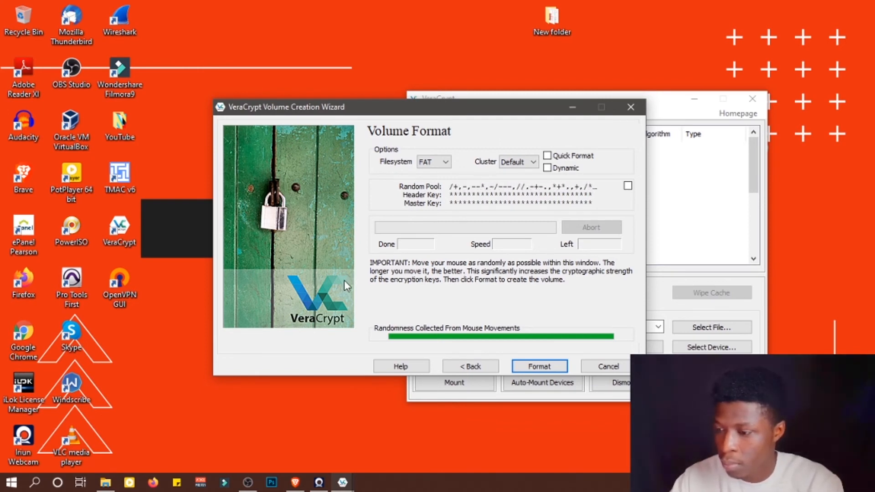
- Format the volume with the FAT filesystem, acknowledge completion, and exit the wizard
{"action": "left_click", "coordinate": [541, 367]}
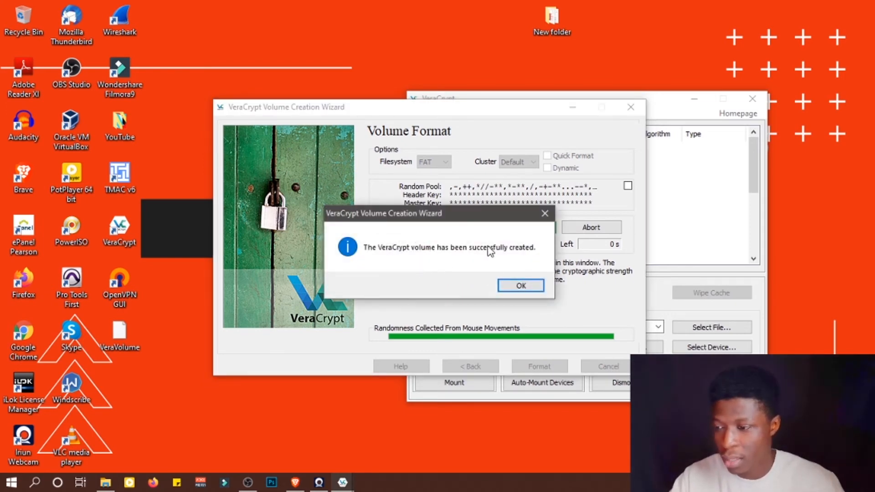
{"action": "left_click", "coordinate": [521, 288]}
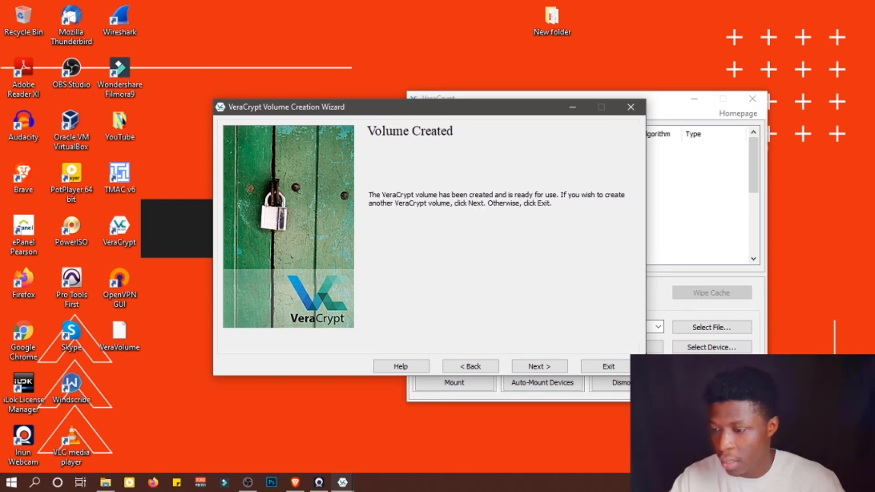
{"action": "left_click", "coordinate": [609, 367]}
- Move the VeraVolume file icon to the top of the desktop beside New folder
{"action": "left_click_drag", "start_coordinate": [573, 101], "coordinate": [558, 48]}
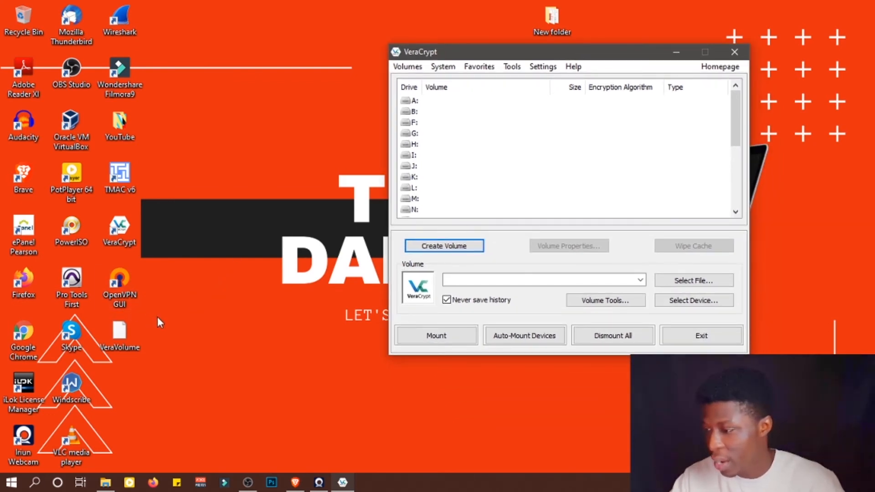
{"action": "left_click", "coordinate": [119, 332]}
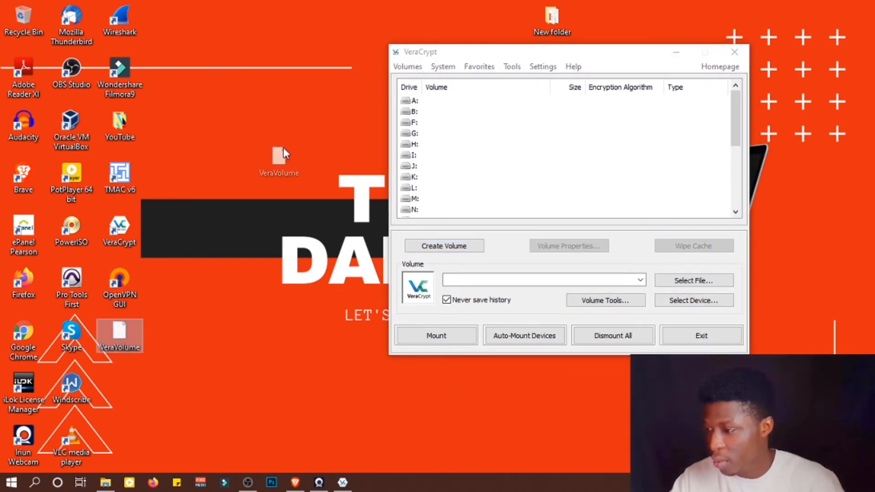
{"action": "left_click_drag", "start_coordinate": [283, 148], "coordinate": [407, 18]}
{"action": "left_click_drag", "start_coordinate": [465, 19], "coordinate": [467, 20]}
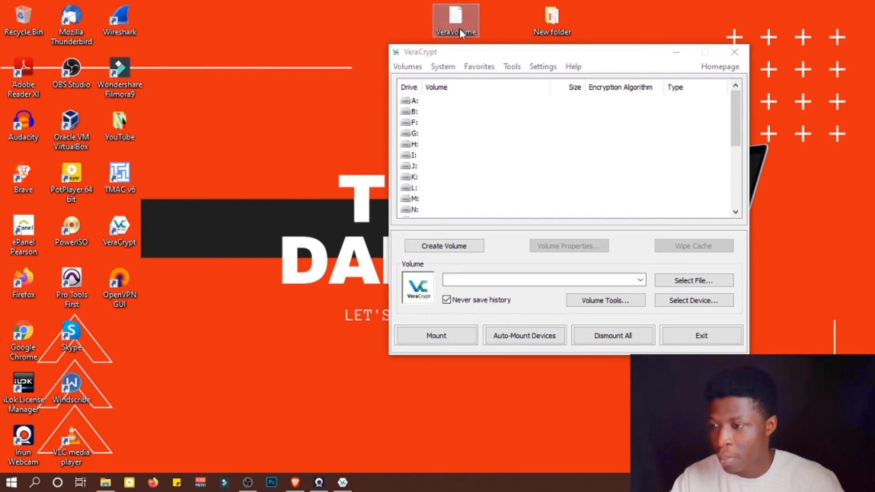
{"action": "left_click_drag", "start_coordinate": [553, 58], "coordinate": [465, 87]}
{"action": "left_click", "coordinate": [441, 19]}
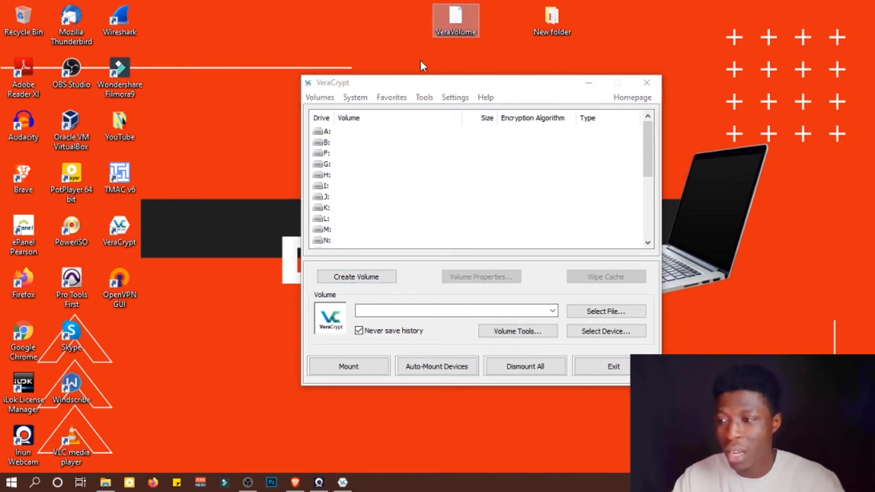
{"action": "left_click_drag", "start_coordinate": [543, 18], "coordinate": [570, 15]}
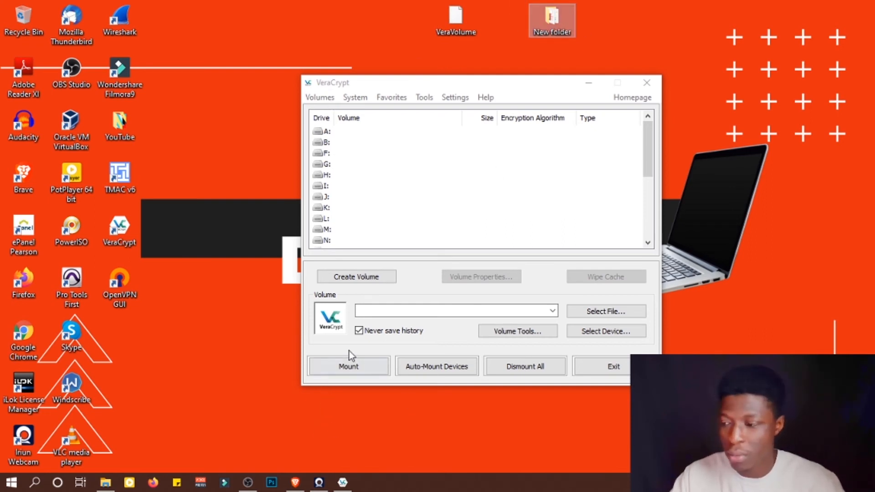
- Pick drive A: and select the VeraVolume file on the Desktop as the volume to mount
{"action": "left_click", "coordinate": [366, 294]}
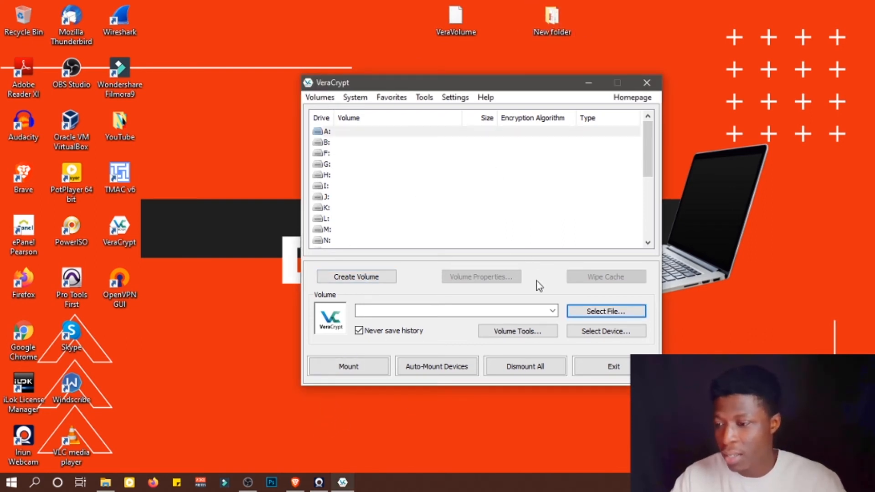
{"action": "left_click", "coordinate": [606, 313]}
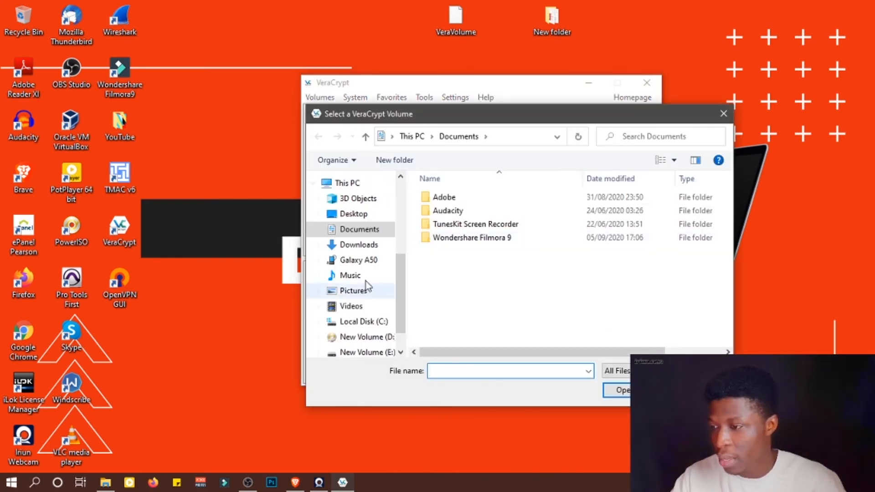
{"action": "scroll", "coordinate": [395, 264], "scroll_direction": "up", "scroll_amount": 2}
{"action": "scroll", "coordinate": [395, 263], "scroll_direction": "up", "scroll_amount": 3}
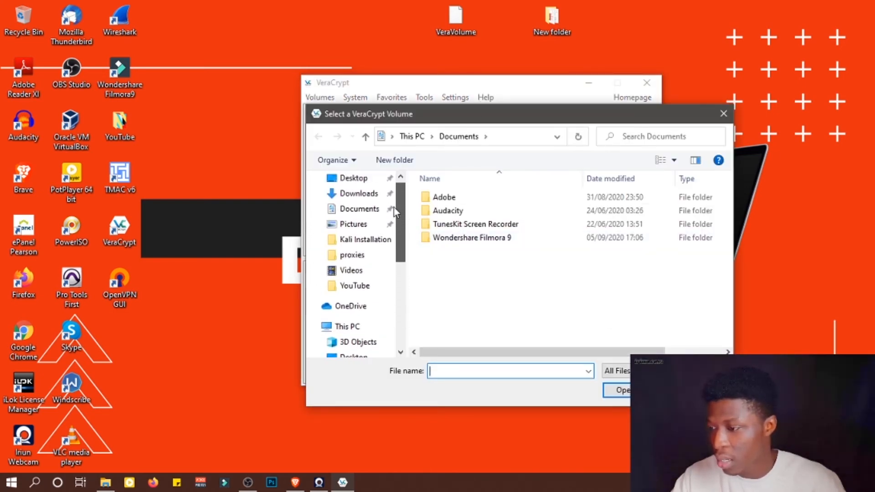
{"action": "left_click", "coordinate": [360, 211]}
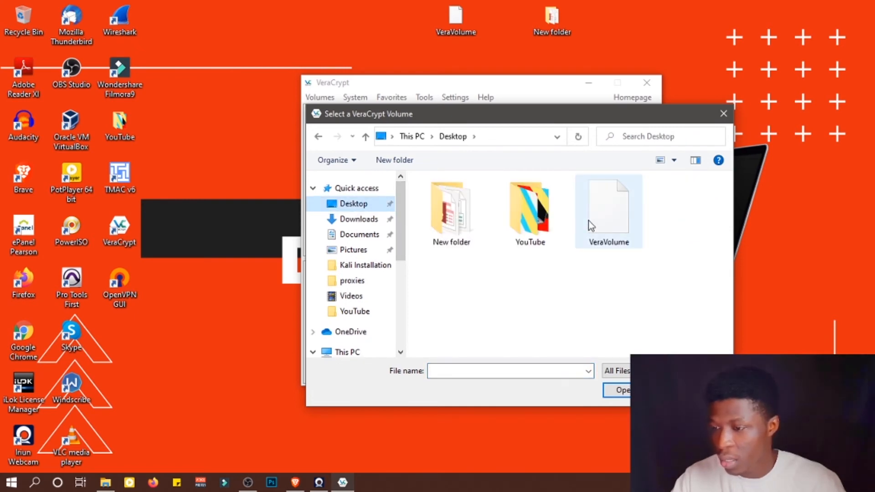
{"action": "left_click", "coordinate": [608, 218]}
{"action": "left_click", "coordinate": [623, 390]}
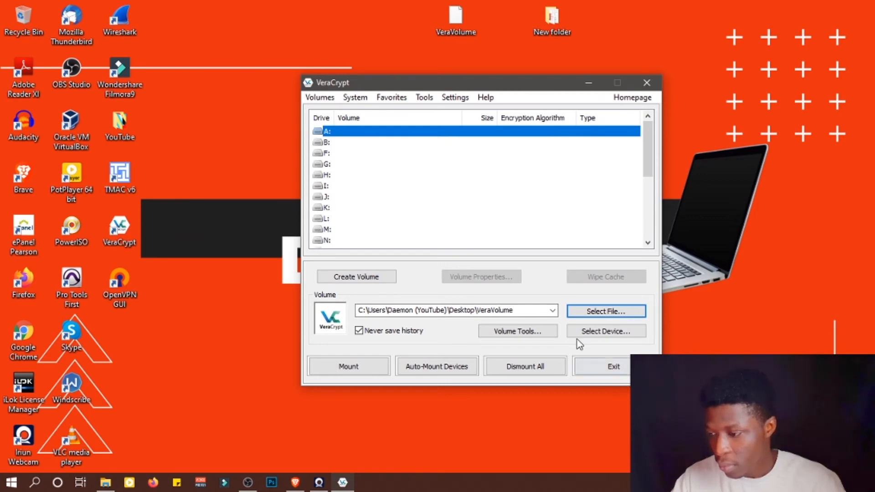
- Mount the VeraVolume container on drive A: by entering the volume password
{"action": "left_click", "coordinate": [371, 366]}
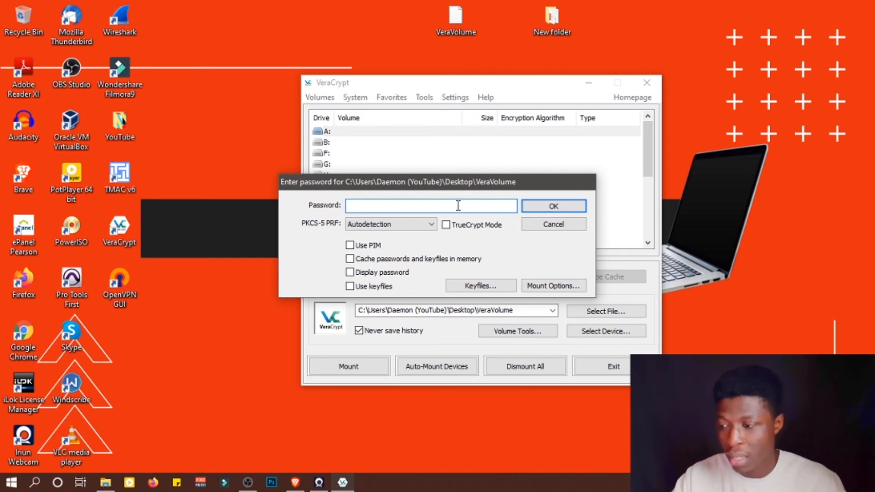
{"action": "type", "text": "••"}
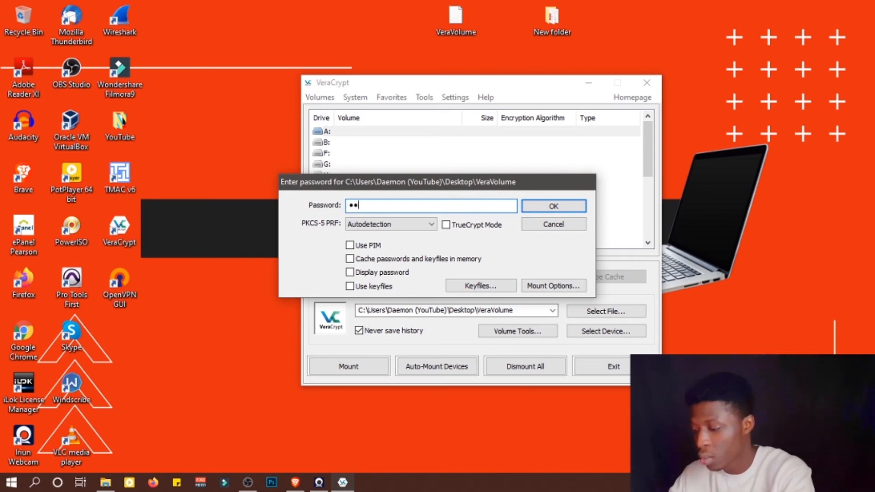
{"action": "type", "text": "•••"}
{"action": "key", "text": "ctrl+a"}
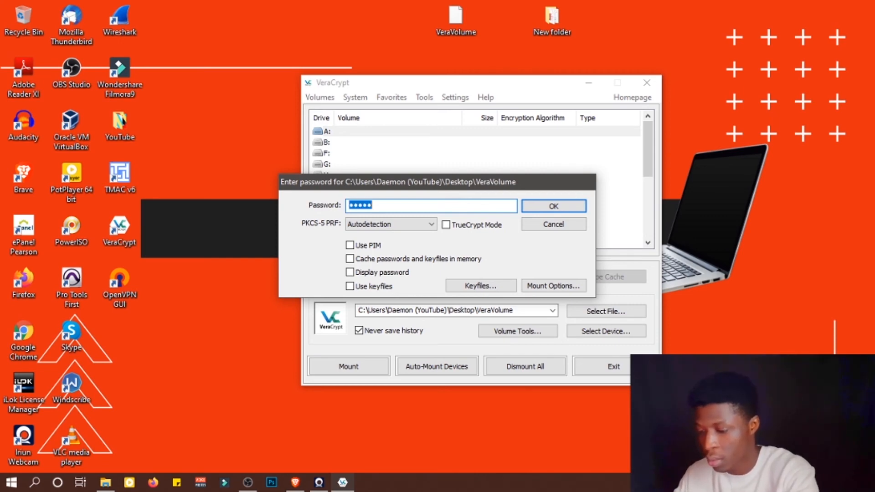
{"action": "type", "text": "•"}
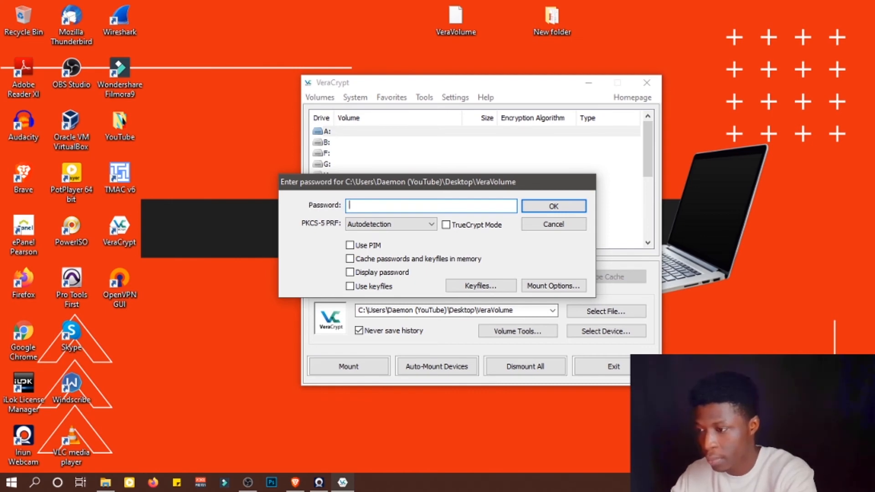
{"action": "type", "text": "•••••"}
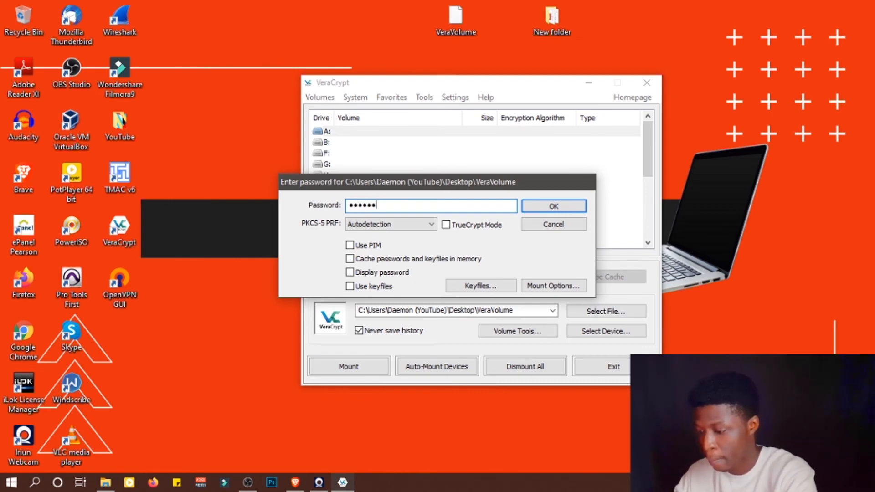
{"action": "type", "text": "••"}
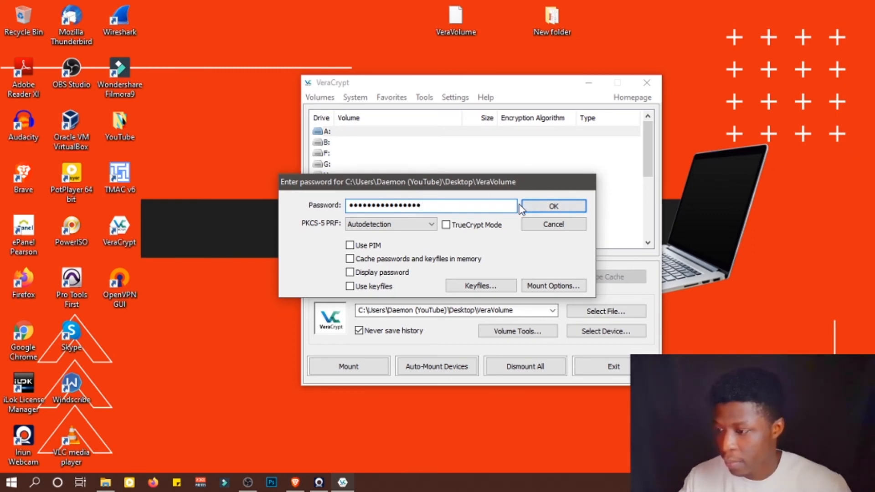
{"action": "left_click", "coordinate": [552, 205]}
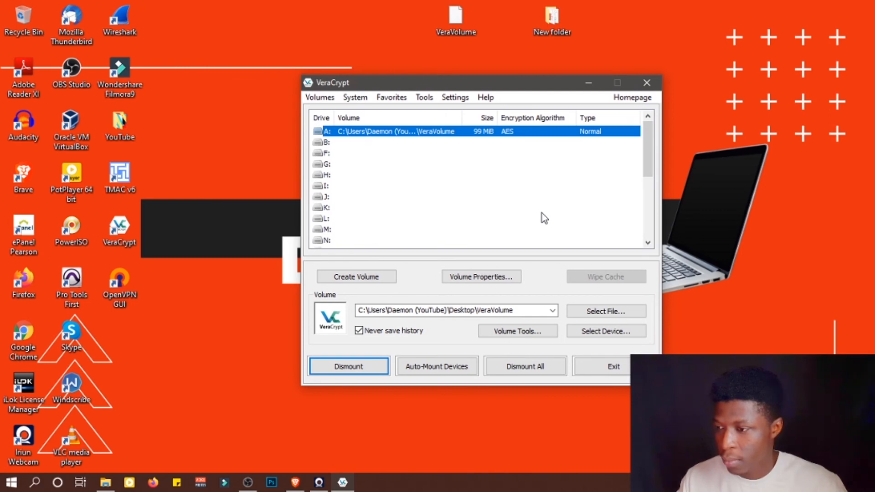
{"action": "left_click", "coordinate": [453, 152]}
{"action": "left_click", "coordinate": [470, 131]}
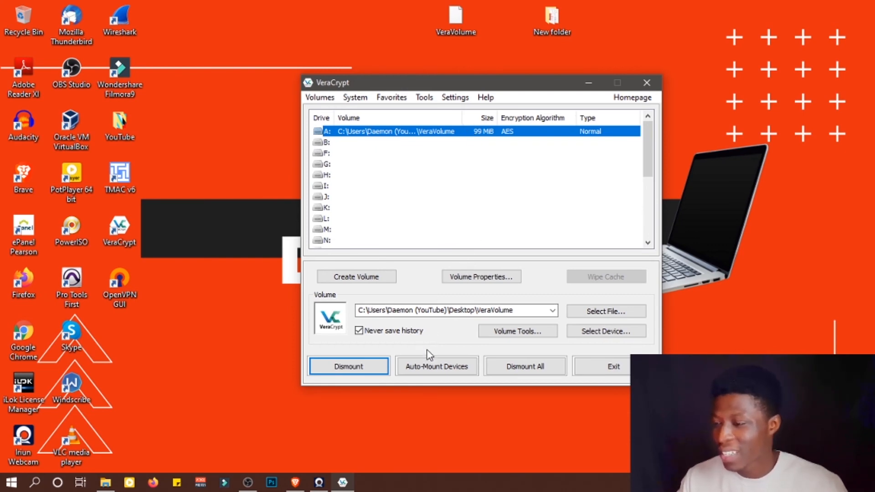
{"action": "left_click_drag", "start_coordinate": [471, 87], "coordinate": [547, 117]}
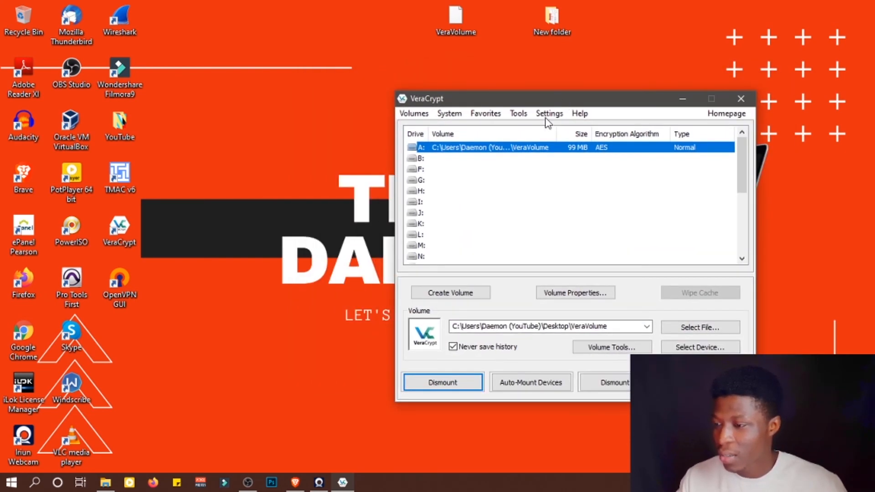
- Open the mounted A: drive and copy the desktop New folder into it, then close the drive window
{"action": "double_click", "coordinate": [457, 149]}
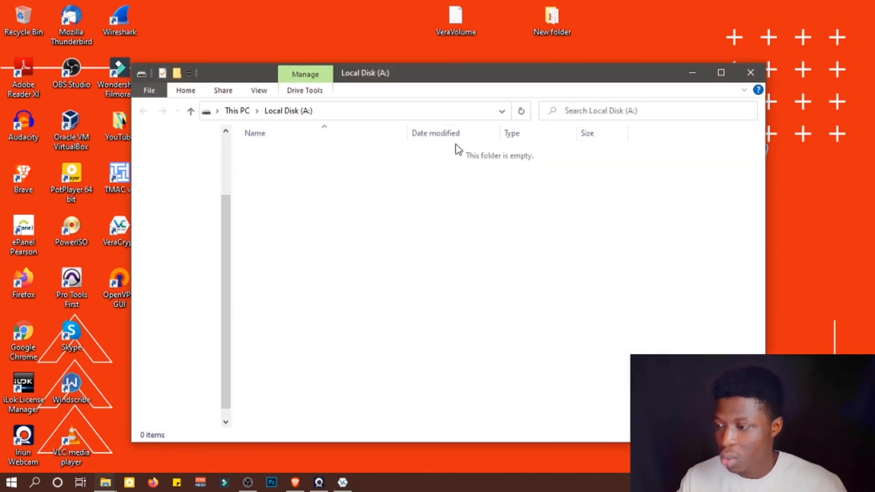
{"action": "left_click_drag", "start_coordinate": [478, 75], "coordinate": [434, 87]}
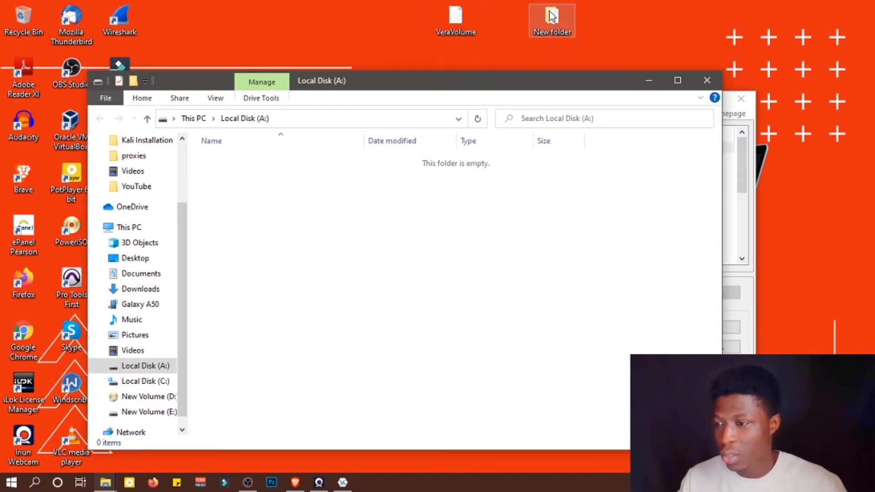
{"action": "left_click_drag", "start_coordinate": [552, 16], "coordinate": [399, 226]}
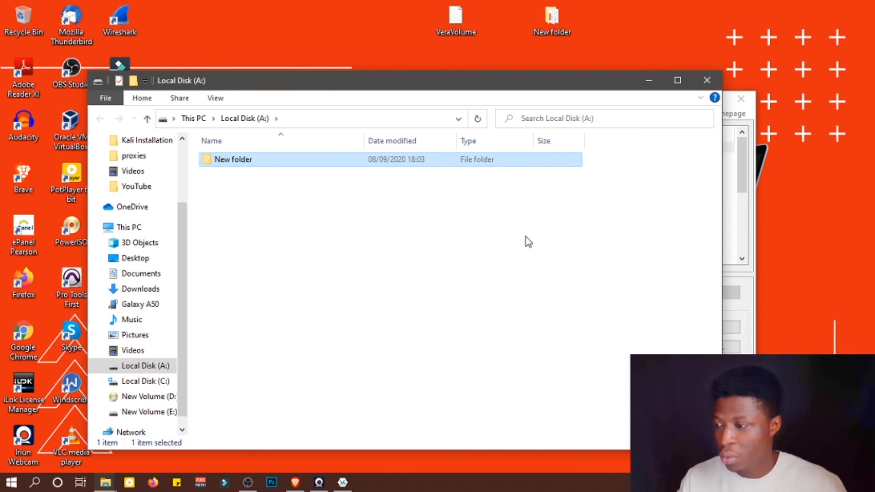
{"action": "left_click", "coordinate": [474, 244]}
{"action": "left_click", "coordinate": [459, 24]}
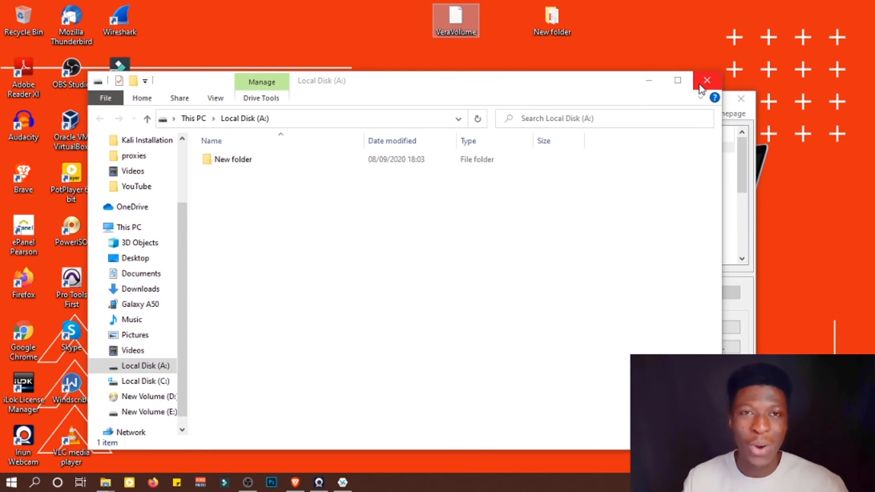
{"action": "left_click", "coordinate": [528, 202]}
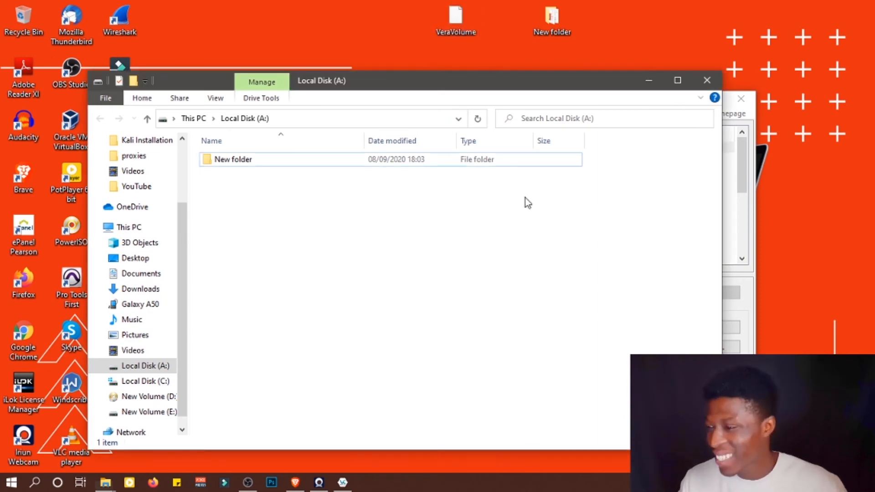
{"action": "left_click", "coordinate": [707, 81]}
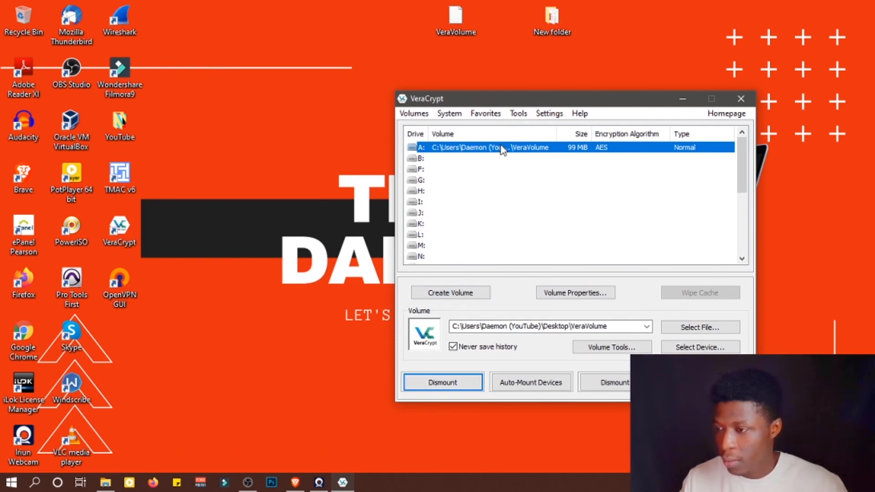
- Dismount drive A:, close VeraCrypt, and refresh the desktop
{"action": "left_click", "coordinate": [454, 385]}
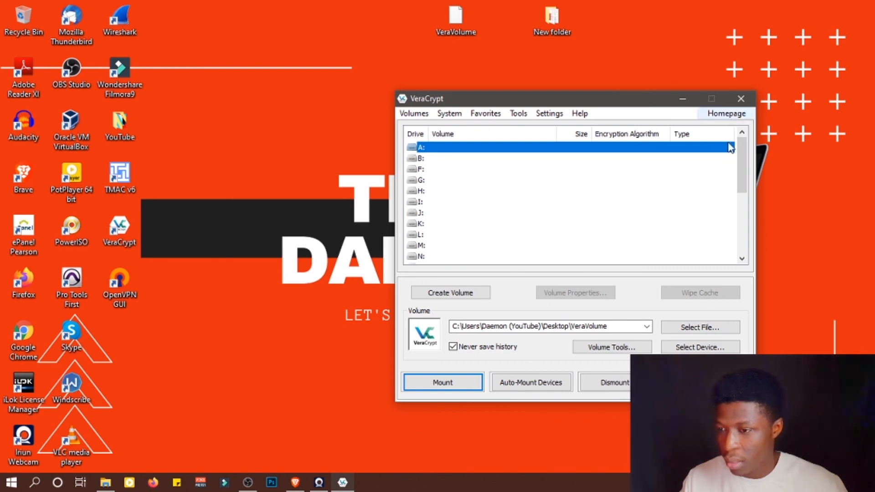
{"action": "left_click", "coordinate": [741, 98]}
{"action": "left_click", "coordinate": [503, 201]}
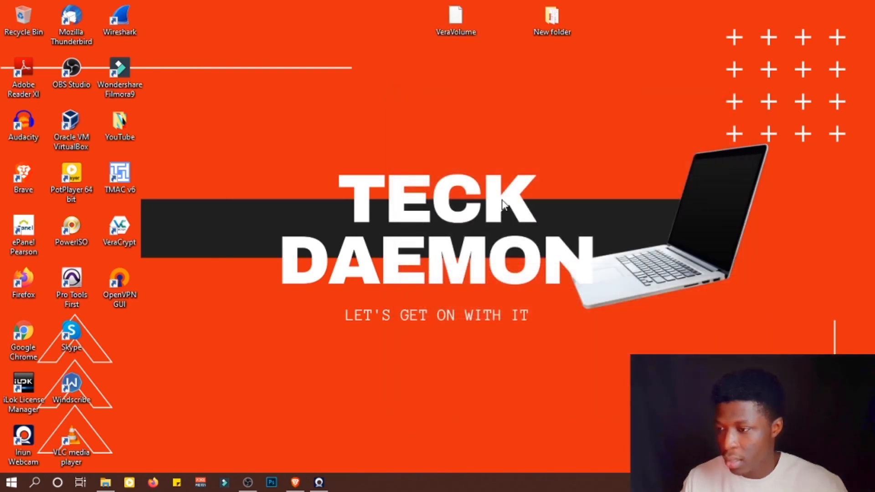
{"action": "right_click", "coordinate": [502, 201]}
{"action": "left_click", "coordinate": [537, 238]}
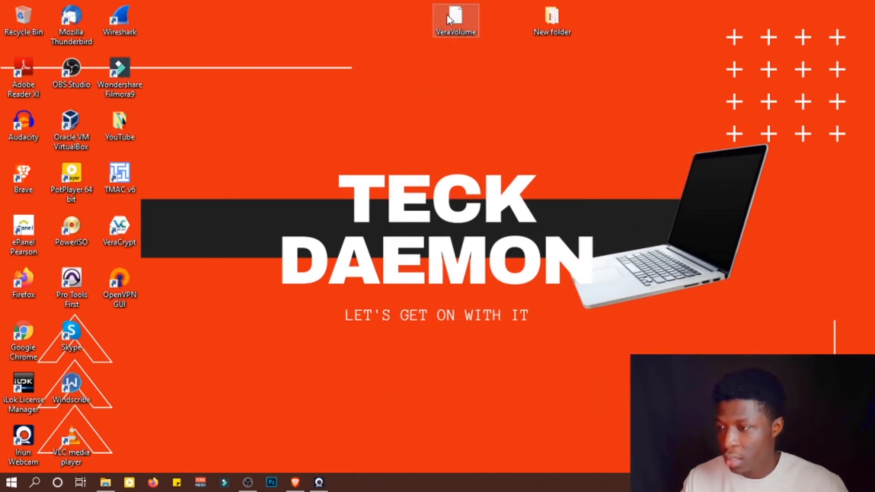
- Try opening the VeraVolume file directly from the desktop and dismiss the app chooser
{"action": "mouse_move", "coordinate": [461, 16]}
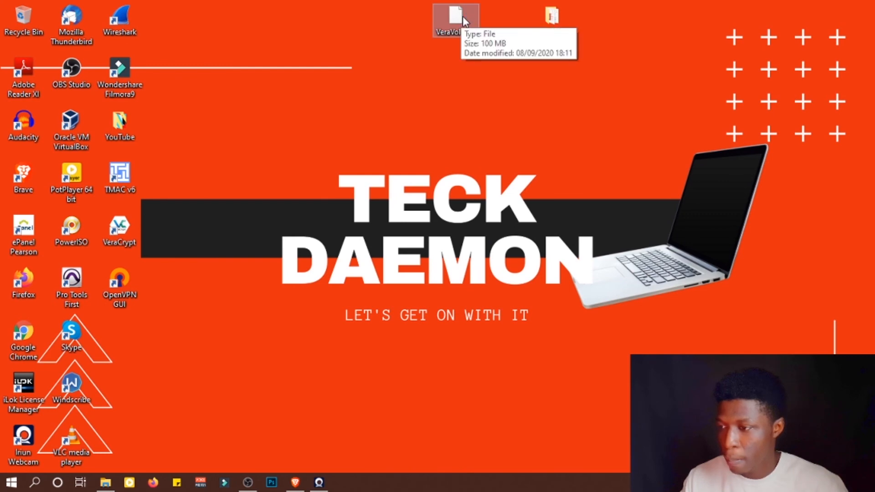
{"action": "double_click", "coordinate": [463, 16]}
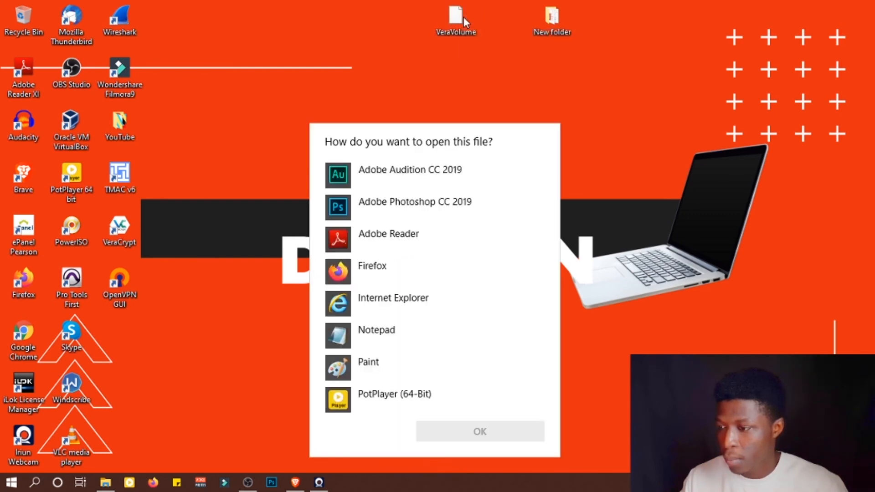
{"action": "key", "text": "Escape"}
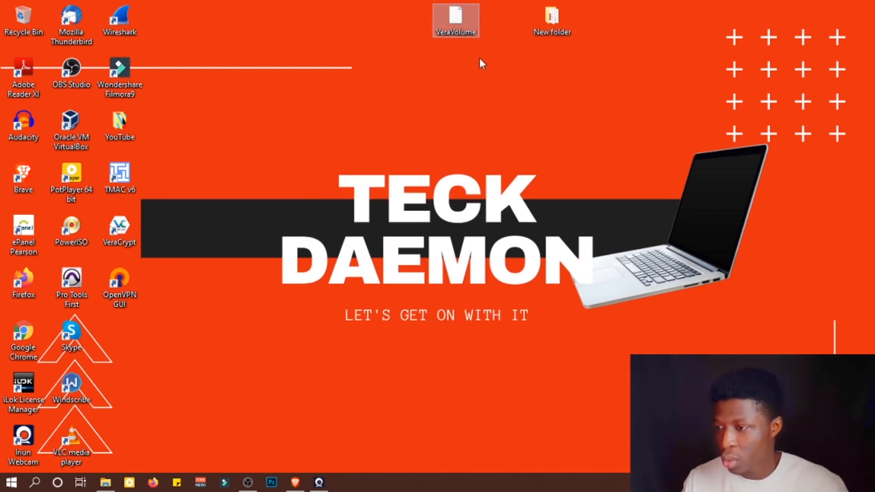
- Reopen VeraCrypt, pick drive A:, and select the VeraVolume file on the Desktop as the volume
{"action": "left_click", "coordinate": [120, 230]}
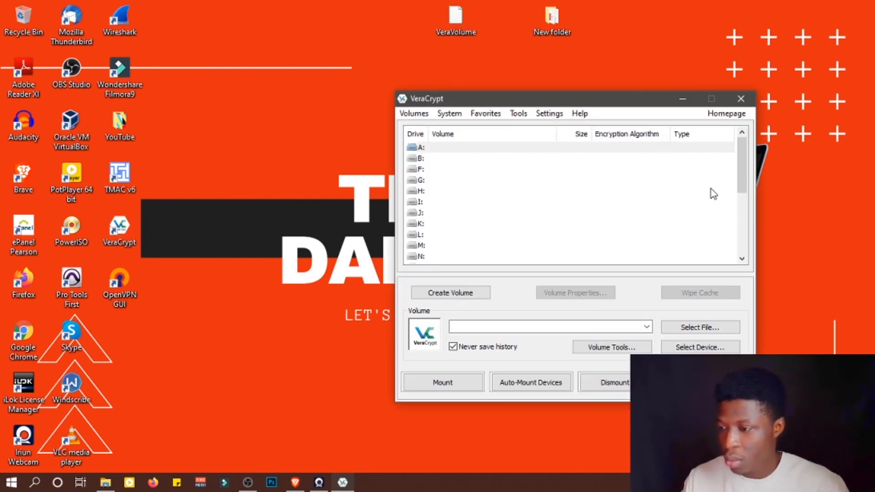
{"action": "left_click", "coordinate": [441, 150]}
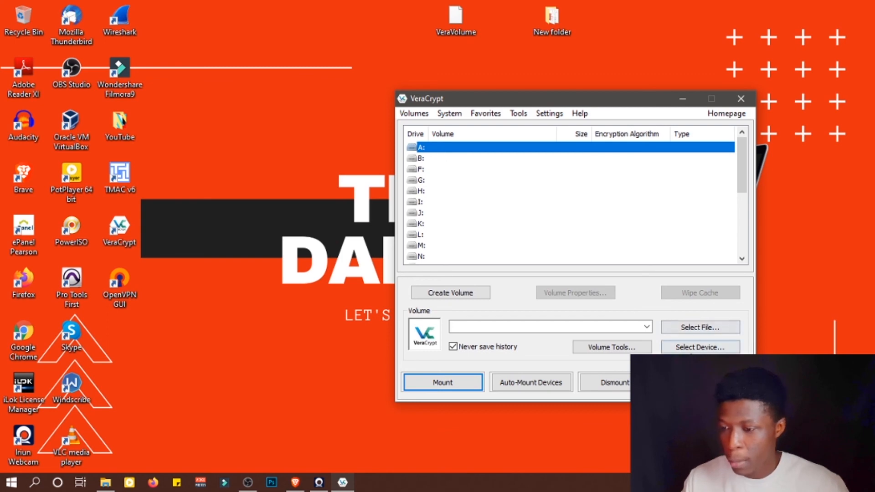
{"action": "left_click", "coordinate": [701, 328]}
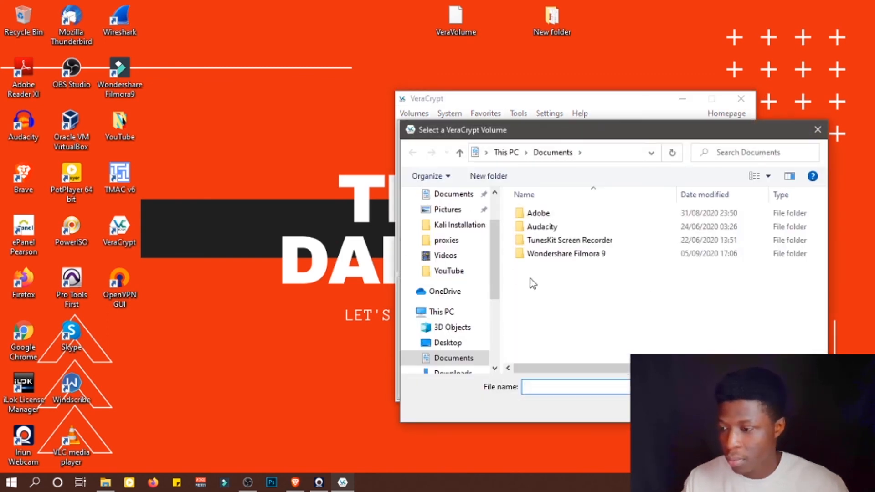
{"action": "left_click_drag", "start_coordinate": [496, 260], "coordinate": [492, 222]}
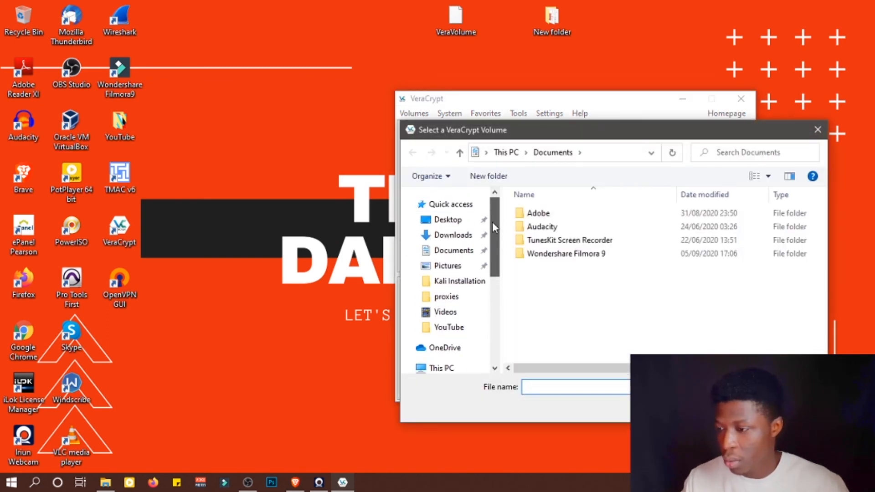
{"action": "left_click", "coordinate": [455, 222]}
{"action": "left_click", "coordinate": [706, 240]}
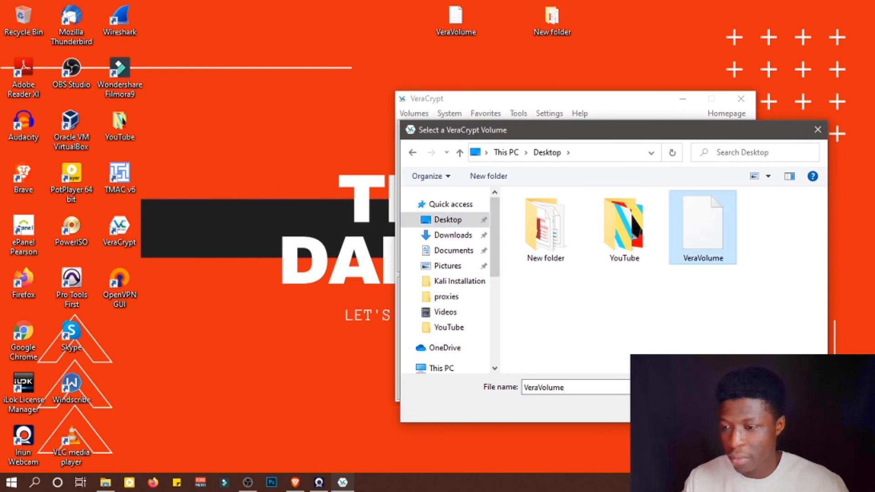
{"action": "left_click", "coordinate": [732, 407]}
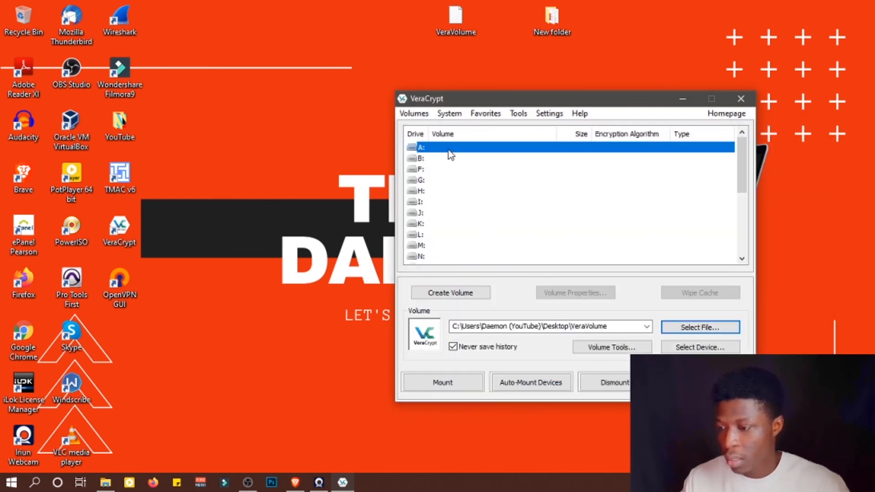
- Mount the selected volume on drive A: by entering its password
{"action": "left_click", "coordinate": [445, 385]}
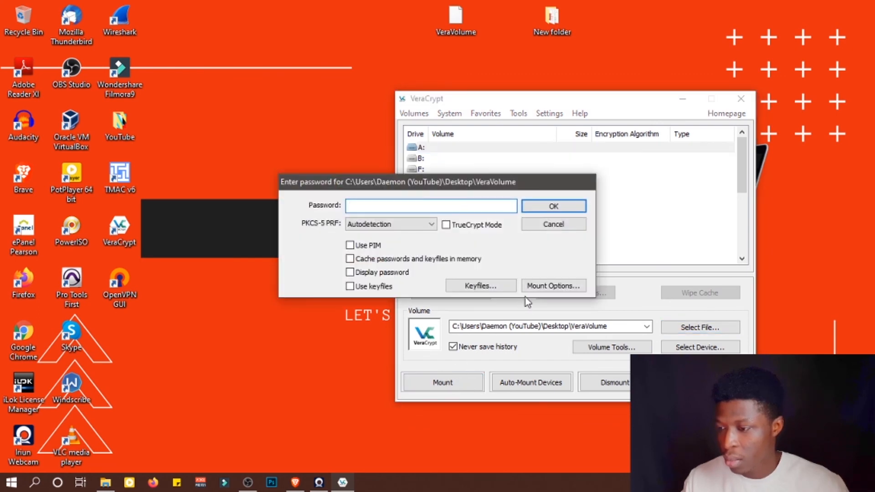
{"action": "left_click", "coordinate": [554, 225]}
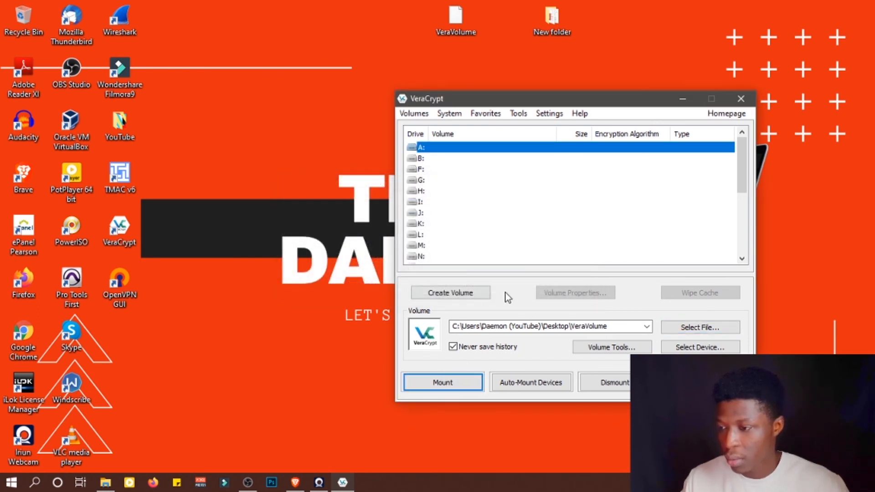
{"action": "left_click", "coordinate": [455, 385]}
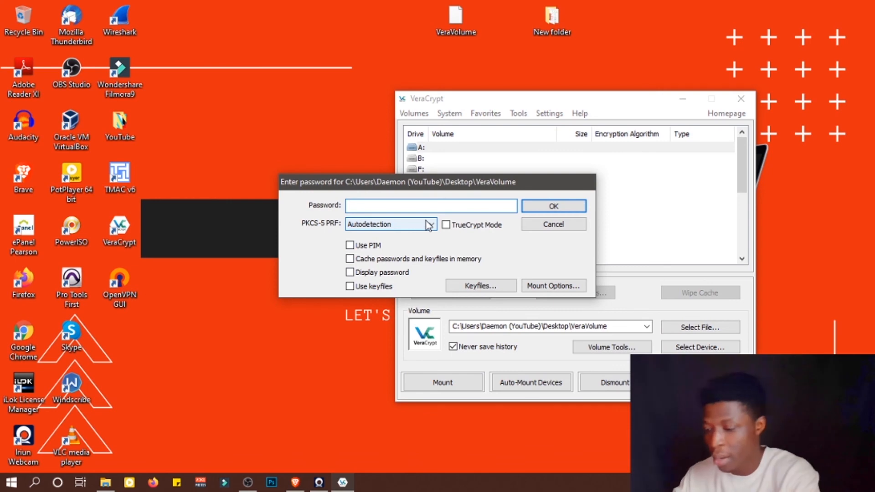
{"action": "type", "text": "•••••••"}
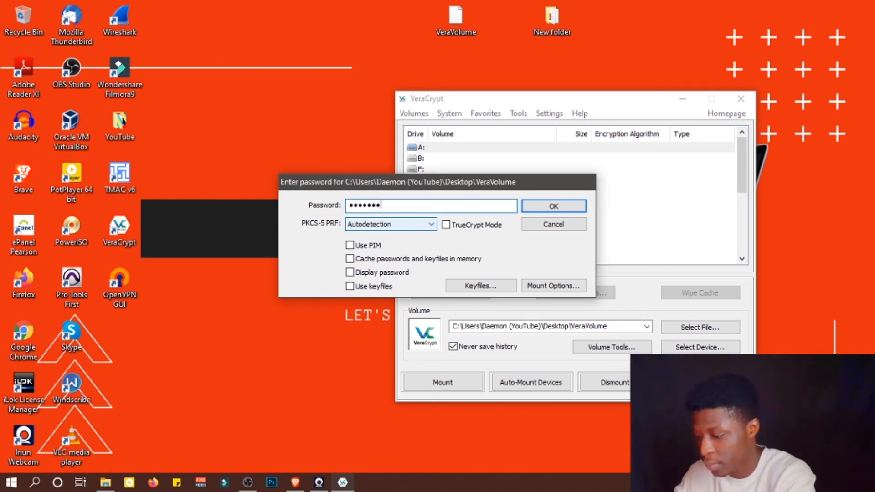
{"action": "type", "text": "•••••"}
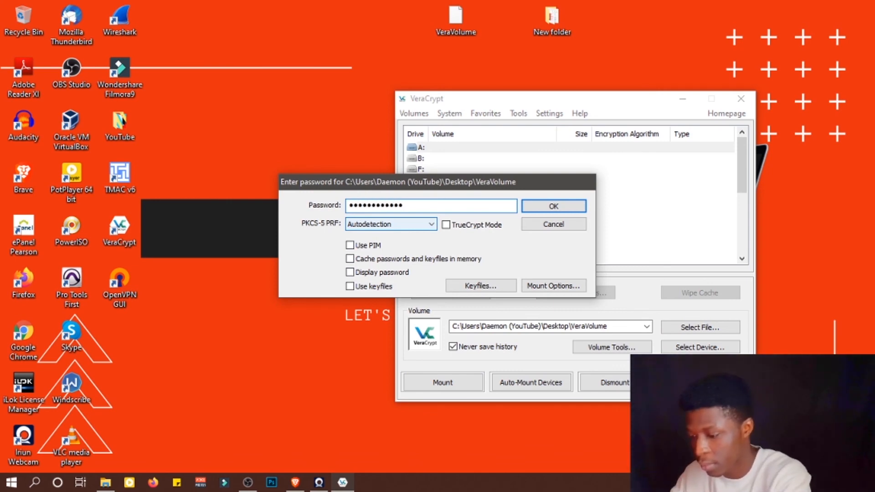
{"action": "key", "text": "Return"}
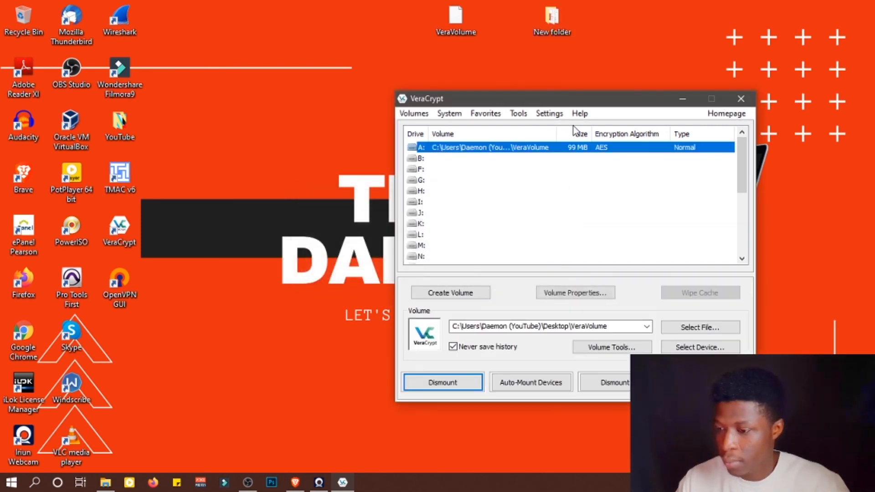
- Browse the New folder files inside drive A:, then dismount the volume
{"action": "double_click", "coordinate": [495, 149]}
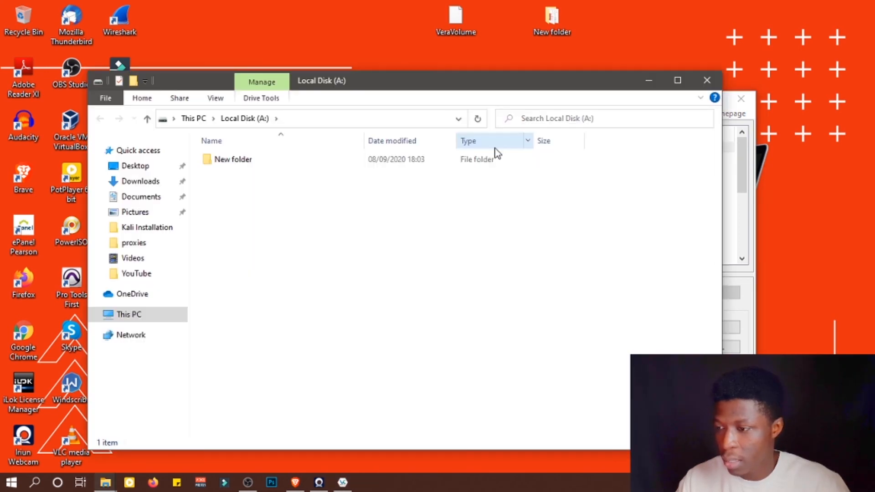
{"action": "double_click", "coordinate": [235, 160]}
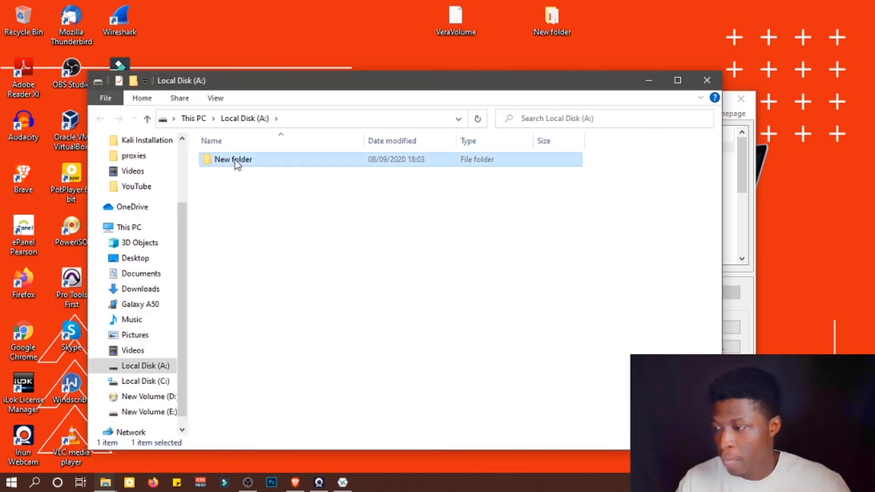
{"action": "left_click_drag", "start_coordinate": [251, 263], "coordinate": [248, 154]}
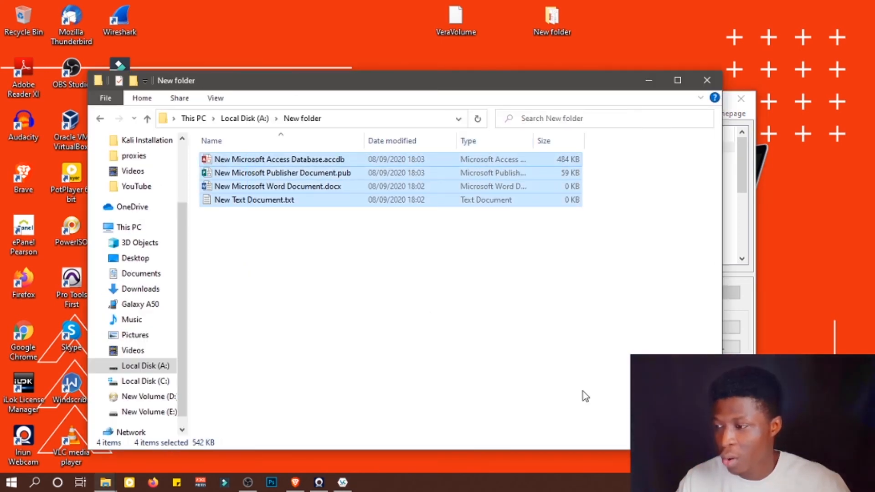
{"action": "left_click", "coordinate": [424, 311]}
{"action": "key", "text": "alt+Left"}
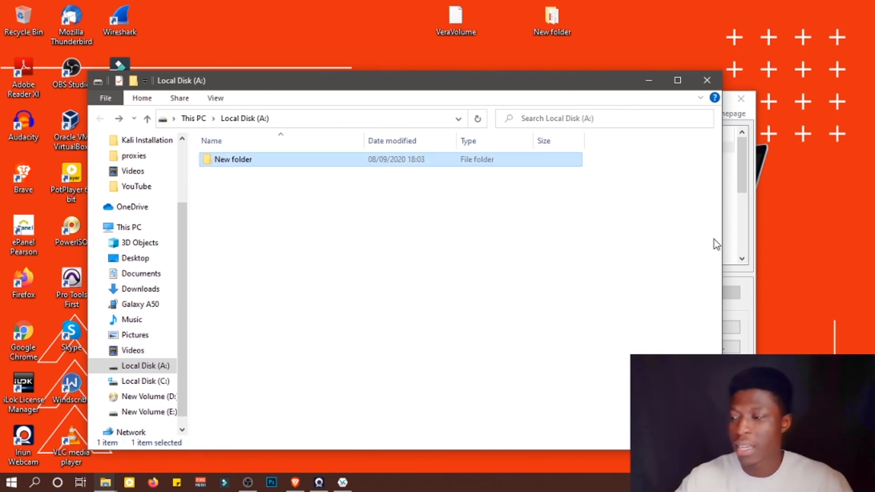
{"action": "left_click", "coordinate": [566, 275]}
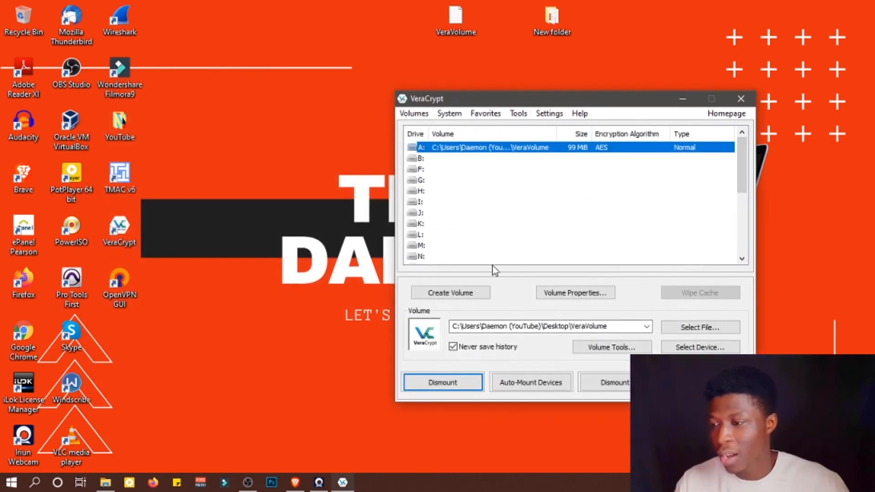
{"action": "left_click", "coordinate": [458, 384]}
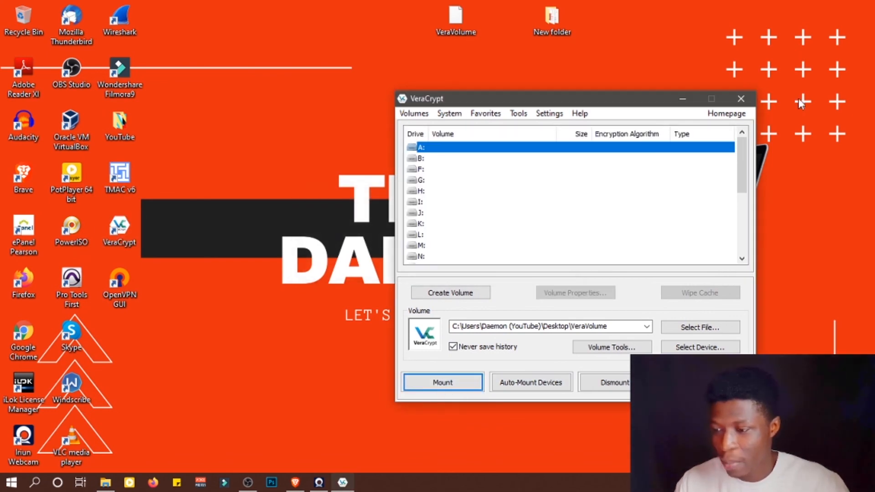